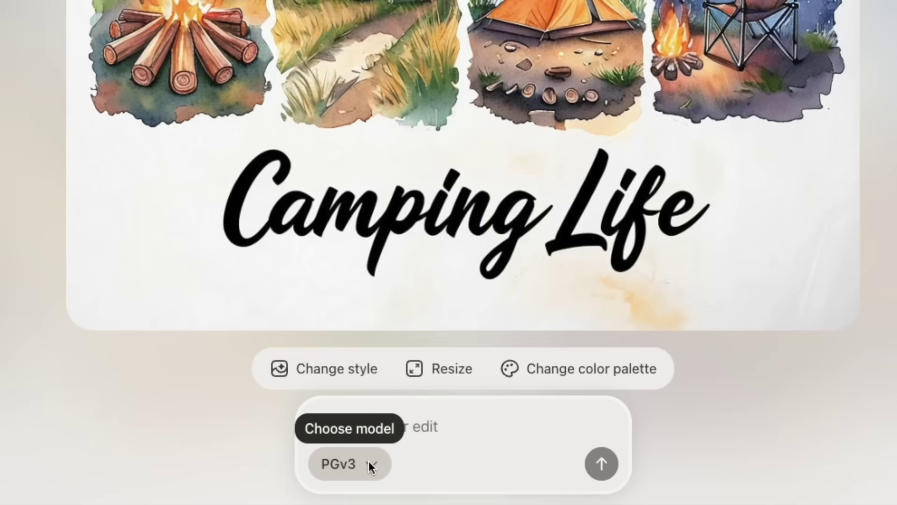
- Open Playground's design categories and bring up the T-shirt Templates gallery
{"action": "left_click", "coordinate": [368, 460]}
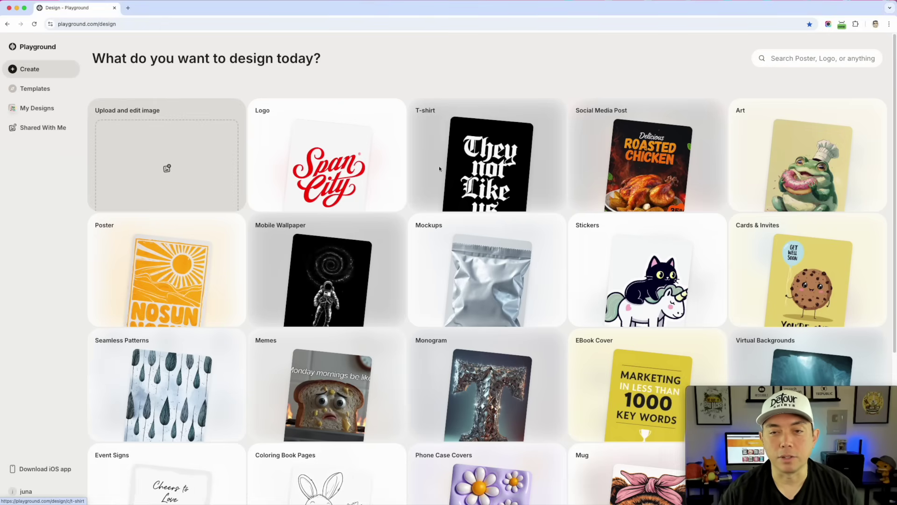
{"action": "left_click", "coordinate": [459, 149]}
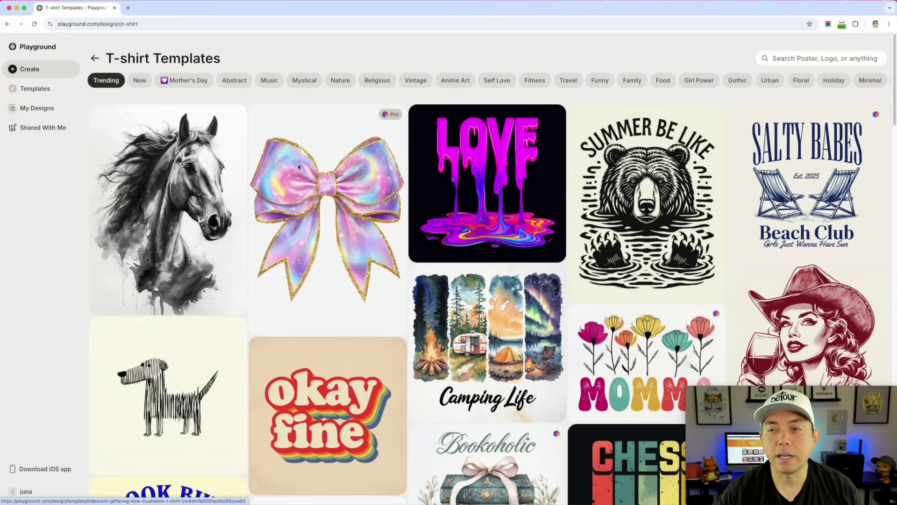
- Open the Camping Life watercolor T-shirt template in the editor
{"action": "scroll", "coordinate": [456, 341], "scroll_direction": "down", "scroll_amount": 1}
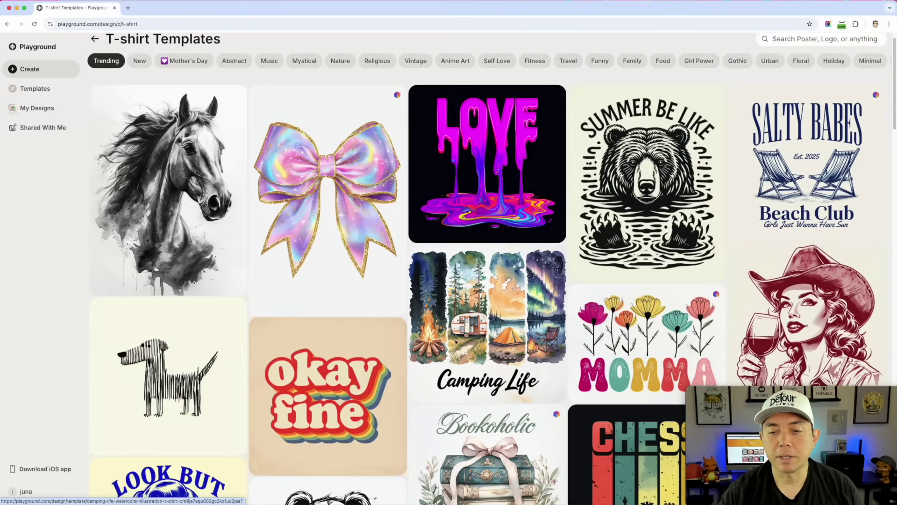
{"action": "left_click", "coordinate": [502, 297]}
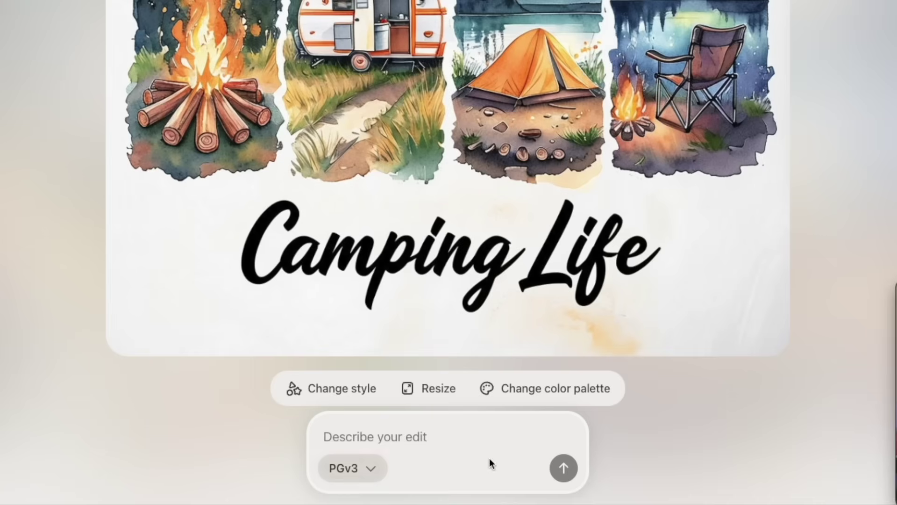
- Change the editing model from PGv3 to 4o image for the Camping Life design
{"action": "left_click", "coordinate": [371, 466]}
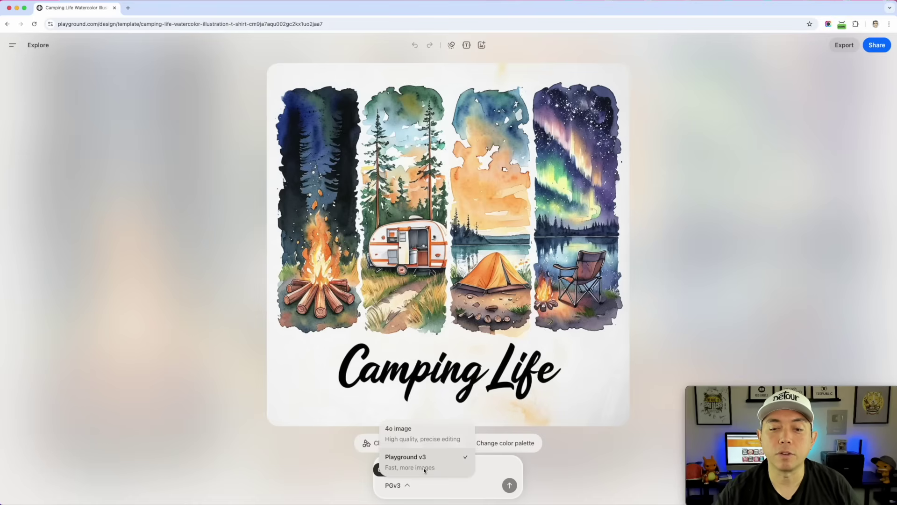
{"action": "left_click", "coordinate": [423, 438]}
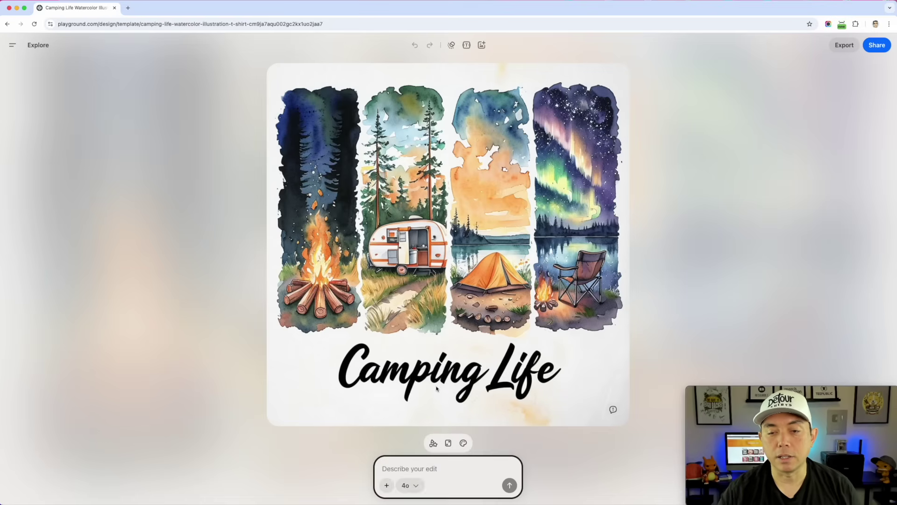
{"action": "left_click", "coordinate": [403, 470]}
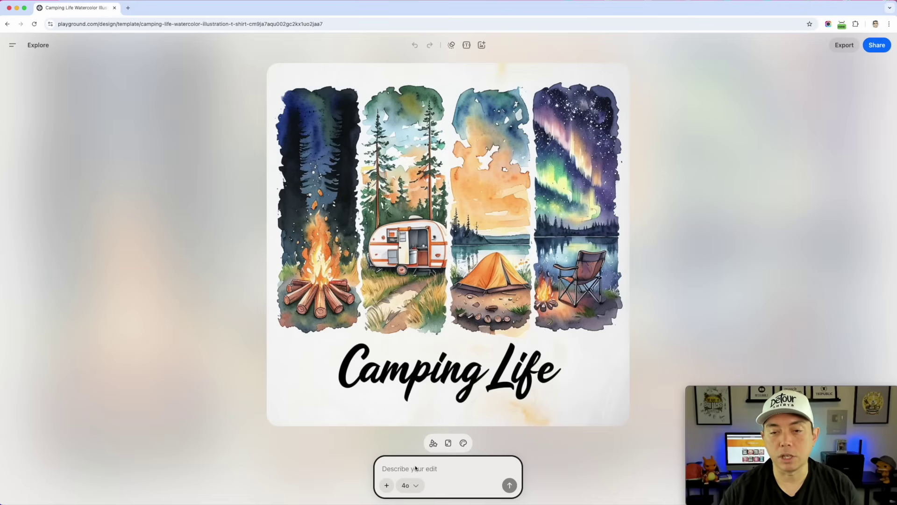
- Ask 4o image to change the illustrations and wording to "Beach Life"
{"action": "type", "text": "C"}
{"action": "type", "text": "hange illustrations and words to reflect Beach Life"}
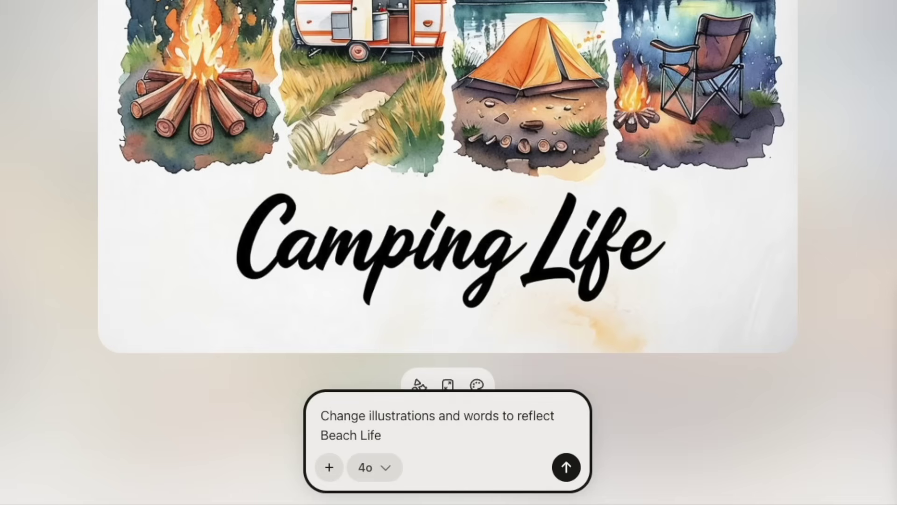
{"action": "type", "text": ". Change words to \"Beach Life\""}
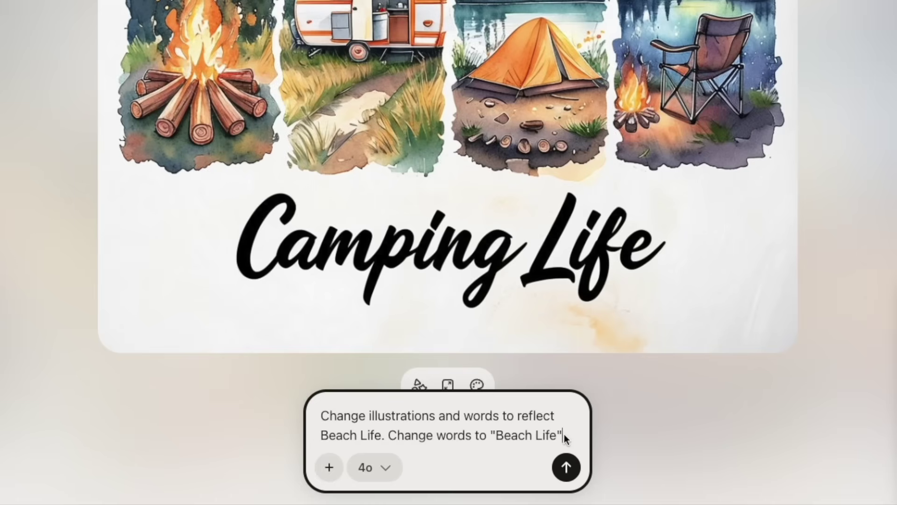
{"action": "left_click", "coordinate": [565, 470]}
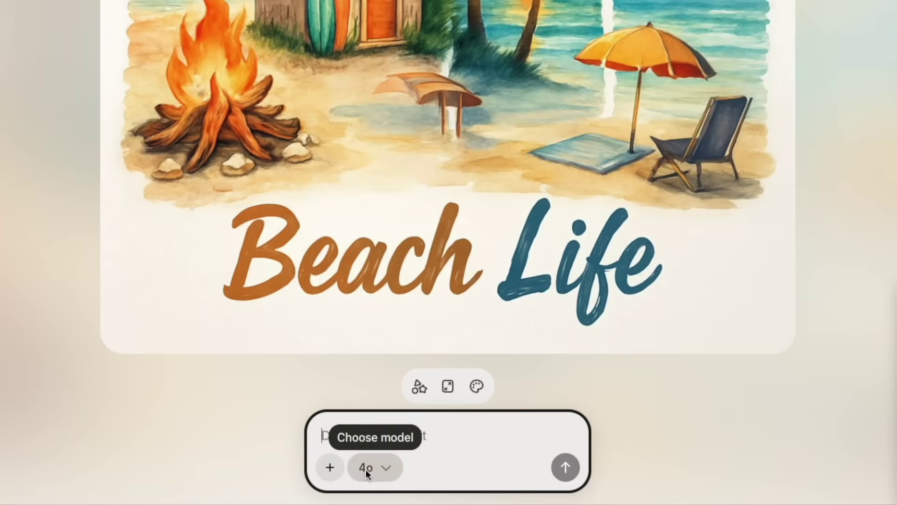
{"action": "left_click", "coordinate": [419, 387]}
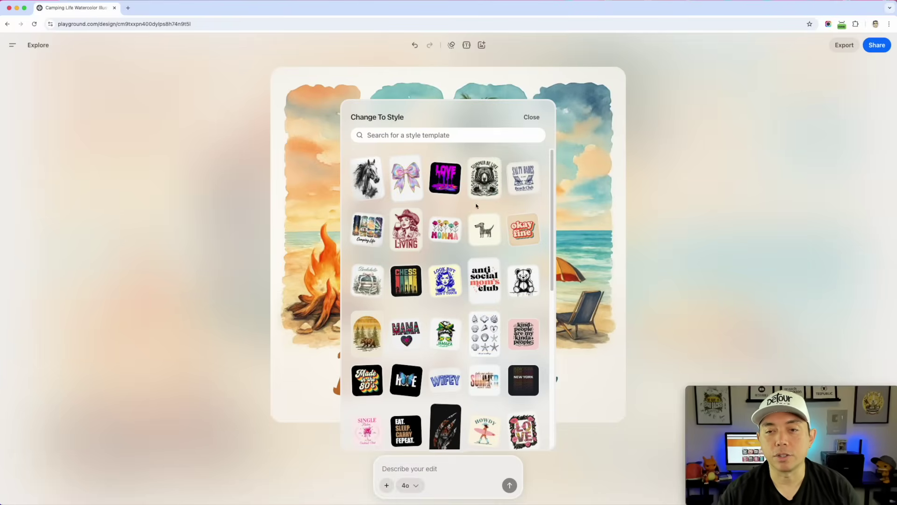
- Apply the vintage sepia bear-in-the-woods template style to the Beach Life design
{"action": "scroll", "coordinate": [484, 240], "scroll_direction": "down", "scroll_amount": 5}
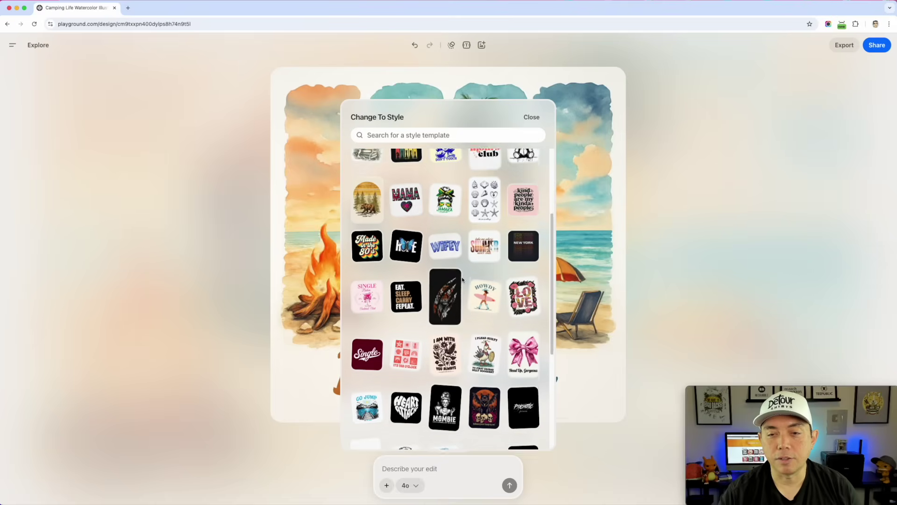
{"action": "scroll", "coordinate": [462, 279], "scroll_direction": "down", "scroll_amount": 5}
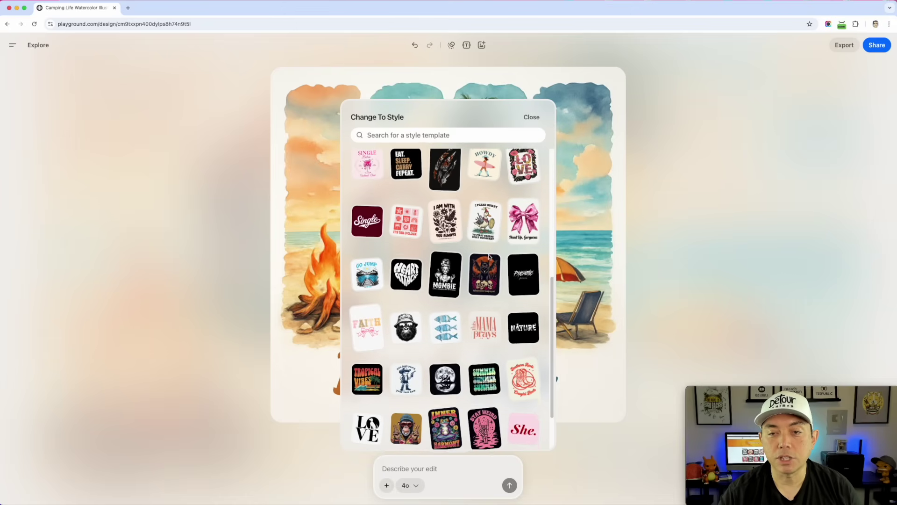
{"action": "scroll", "coordinate": [489, 256], "scroll_direction": "down", "scroll_amount": 2}
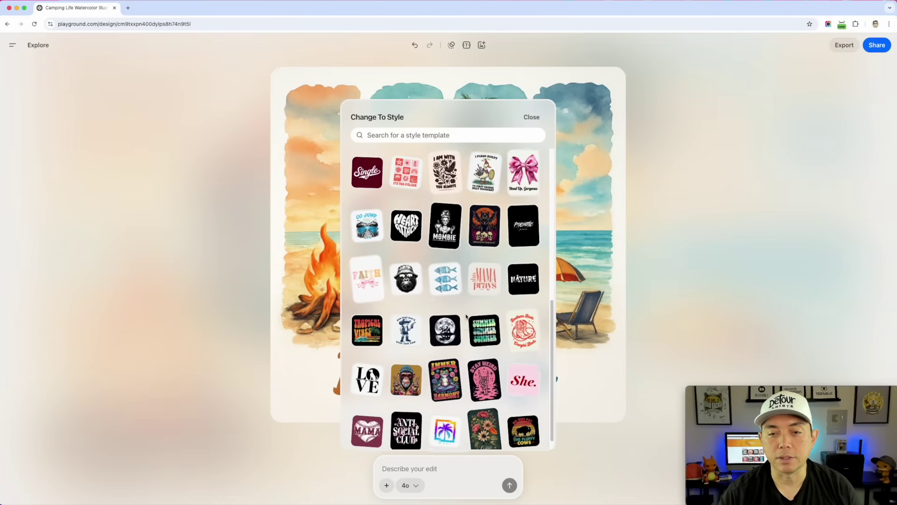
{"action": "scroll", "coordinate": [466, 317], "scroll_direction": "down", "scroll_amount": 1}
{"action": "scroll", "coordinate": [476, 331], "scroll_direction": "up", "scroll_amount": 5}
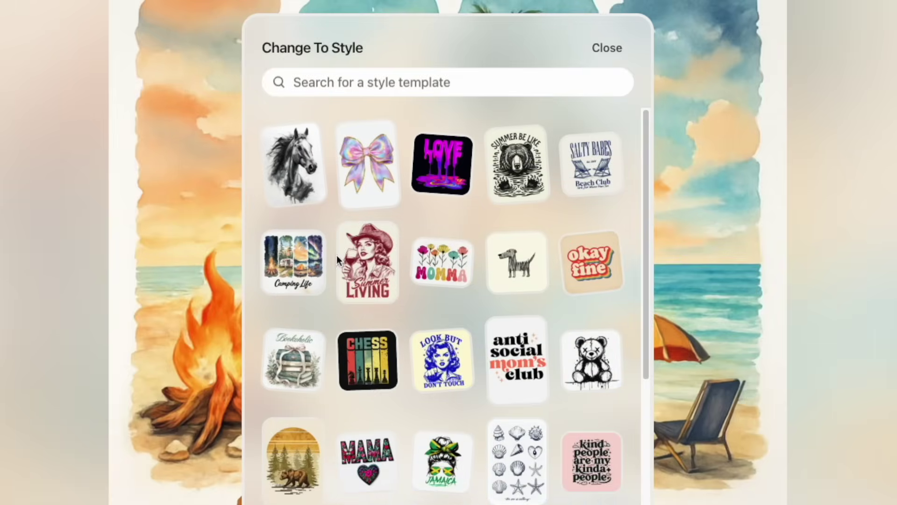
{"action": "left_click", "coordinate": [298, 445]}
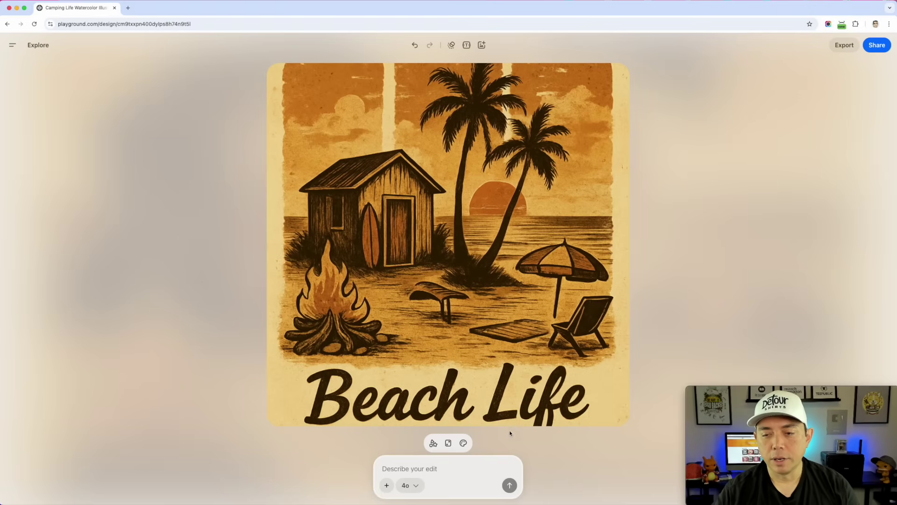
{"action": "left_click", "coordinate": [612, 409]}
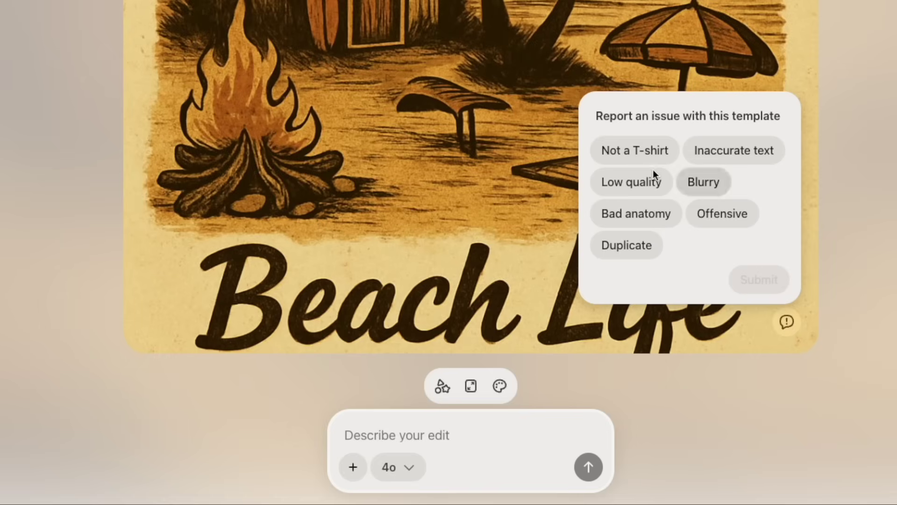
- Dismiss the issue popup and resize the Beach Life design to 2:3 (1024×1536)
{"action": "left_click", "coordinate": [708, 366]}
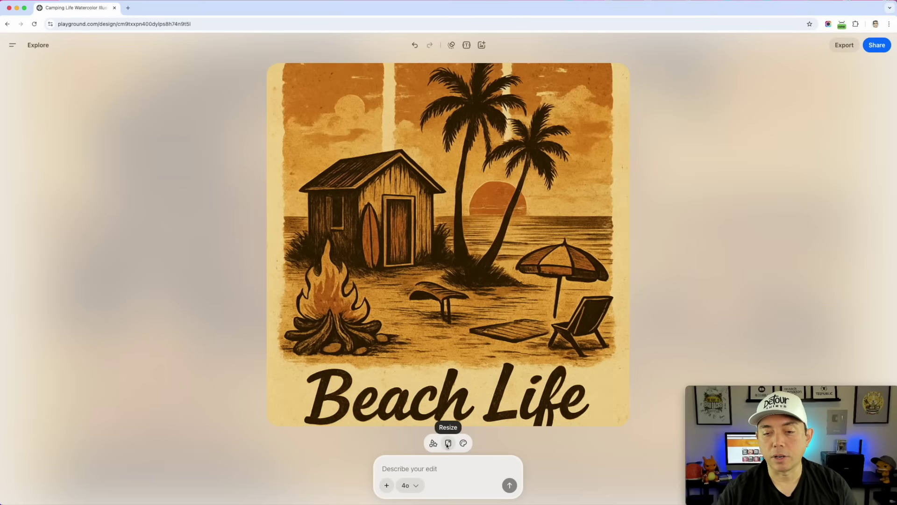
{"action": "left_click", "coordinate": [448, 443]}
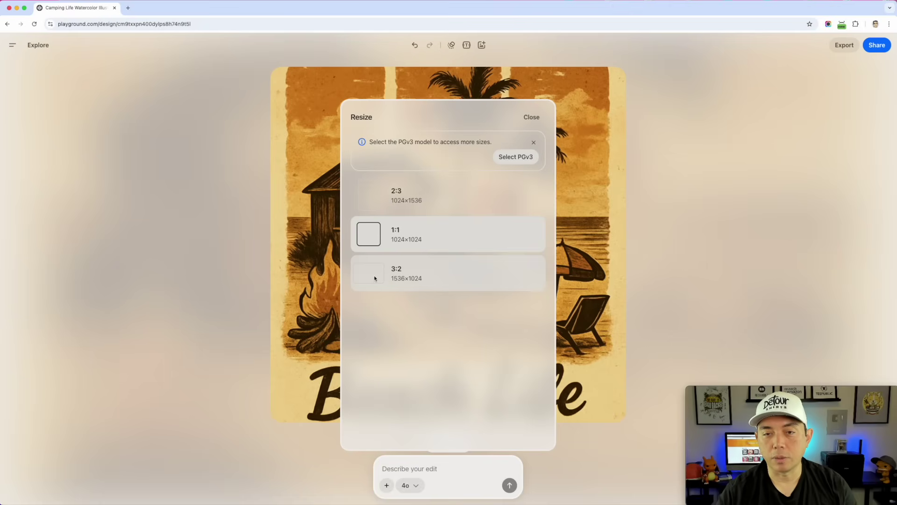
{"action": "left_click", "coordinate": [376, 203]}
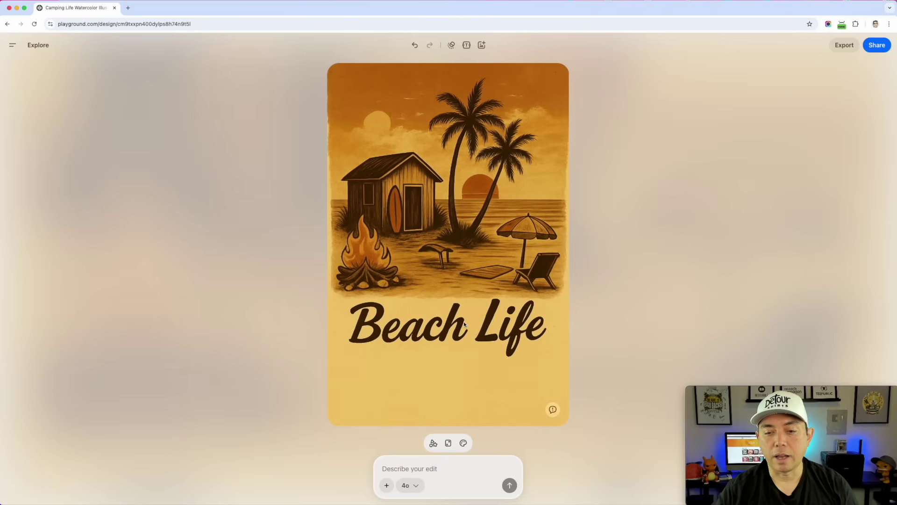
{"action": "left_click", "coordinate": [413, 484]}
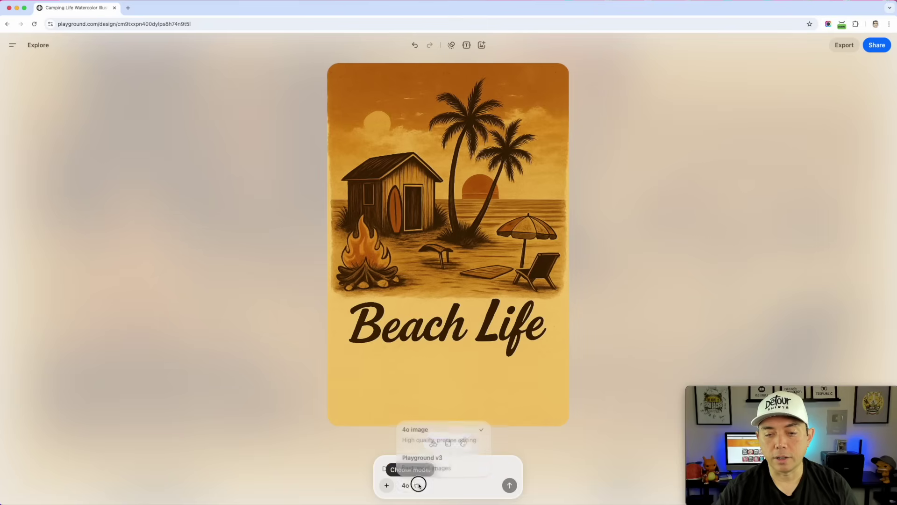
- Pick the Playground v3 model and restyle the Beach Life design with Cozy Brew
{"action": "left_click", "coordinate": [422, 457]}
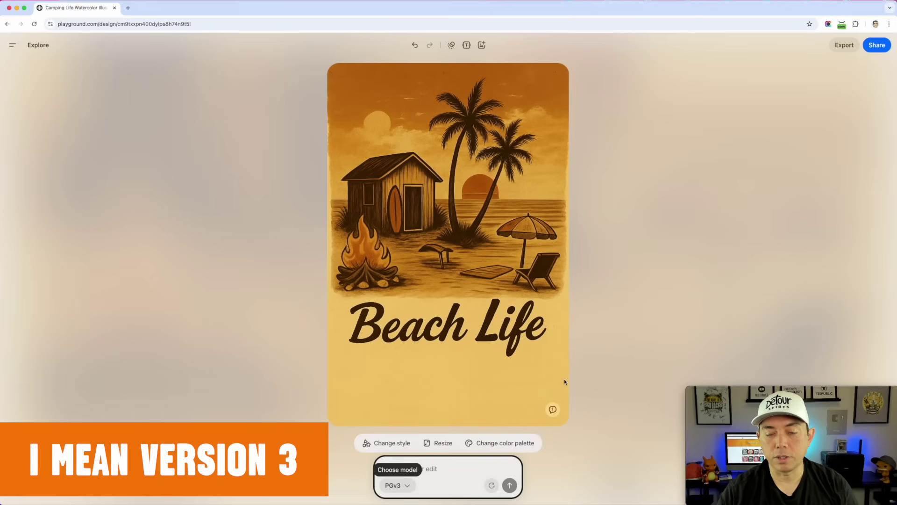
{"action": "left_click", "coordinate": [398, 446]}
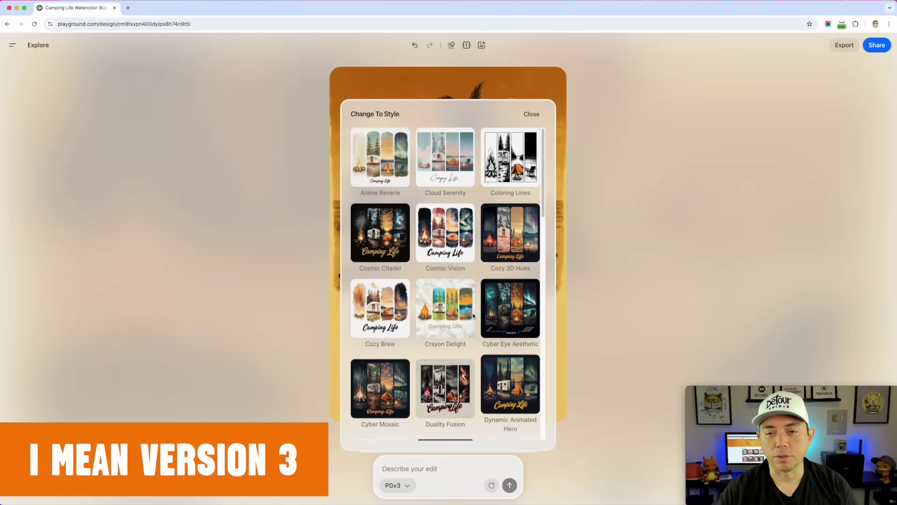
{"action": "scroll", "coordinate": [474, 315], "scroll_direction": "down", "scroll_amount": 1}
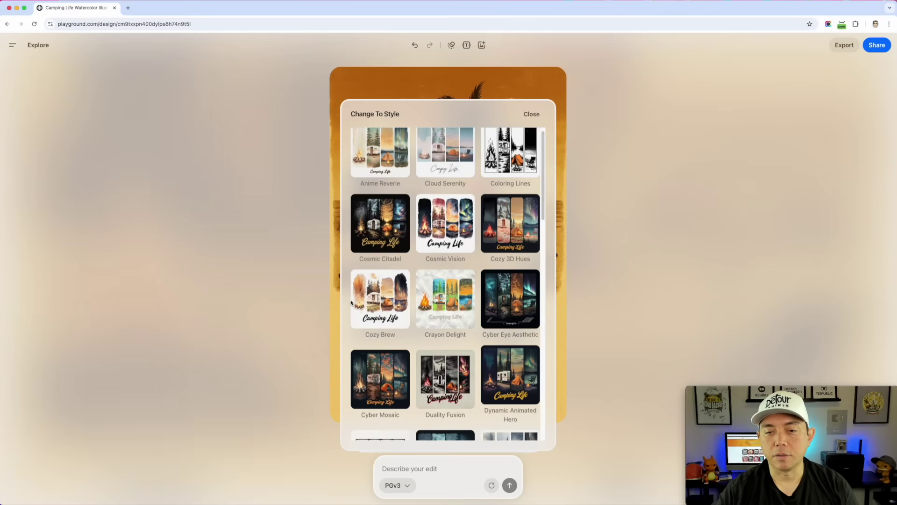
{"action": "left_click", "coordinate": [377, 301]}
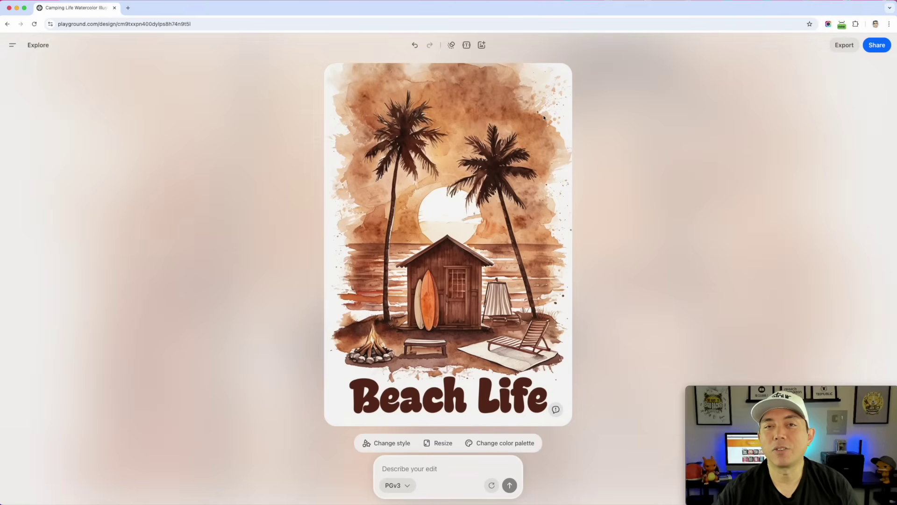
{"action": "left_click", "coordinate": [415, 46]}
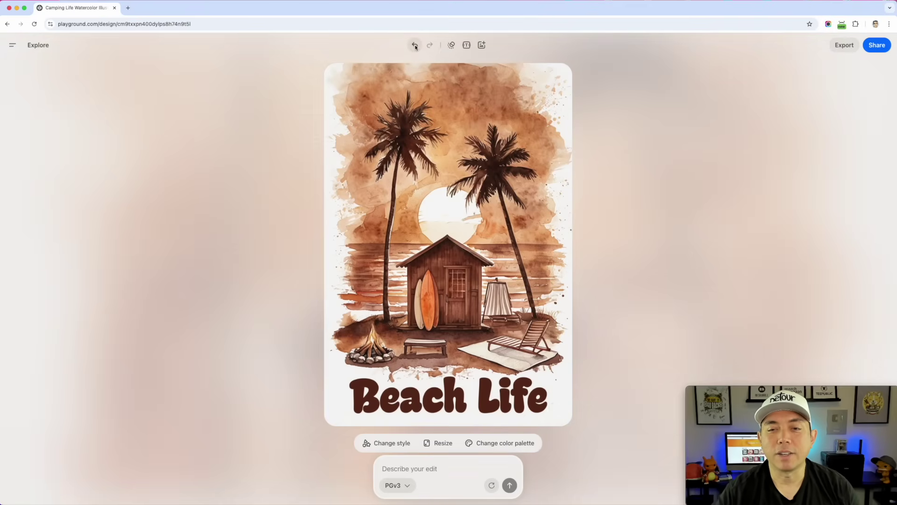
- Undo and redo through versions, ending on the colourful square watercolor Beach Life image
{"action": "left_click", "coordinate": [415, 46]}
{"action": "left_click", "coordinate": [416, 46]}
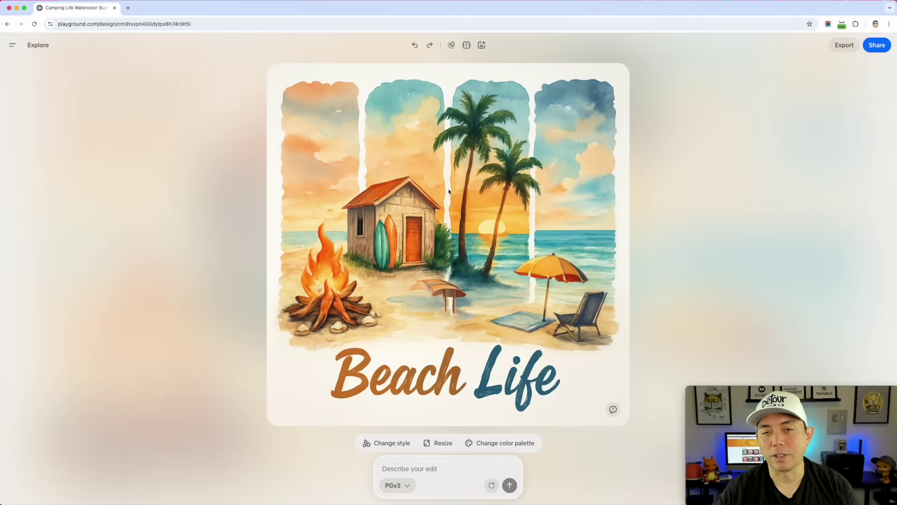
{"action": "left_click", "coordinate": [428, 45]}
{"action": "left_click", "coordinate": [429, 45]}
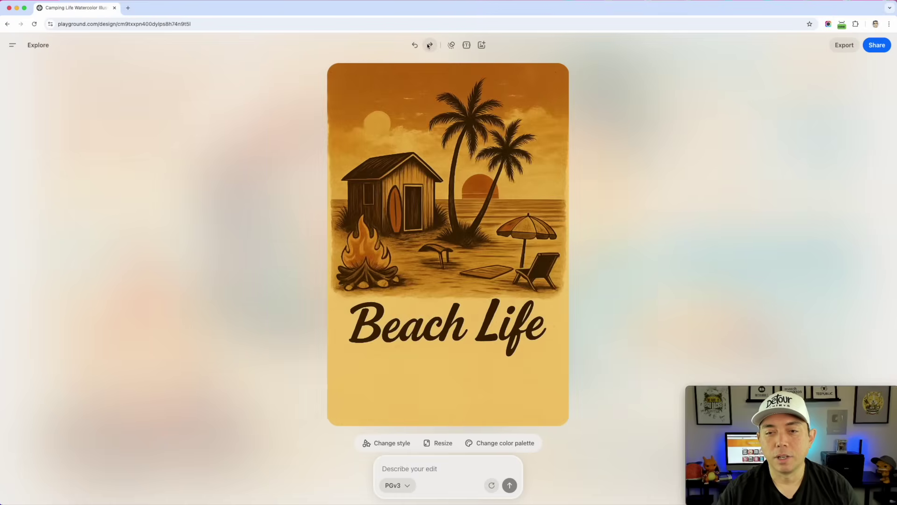
{"action": "left_click", "coordinate": [429, 45]}
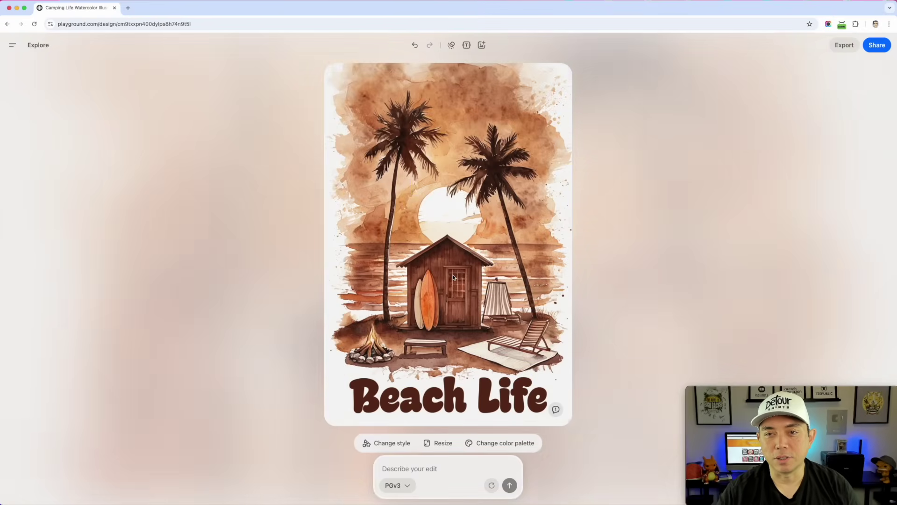
{"action": "left_click", "coordinate": [414, 45]}
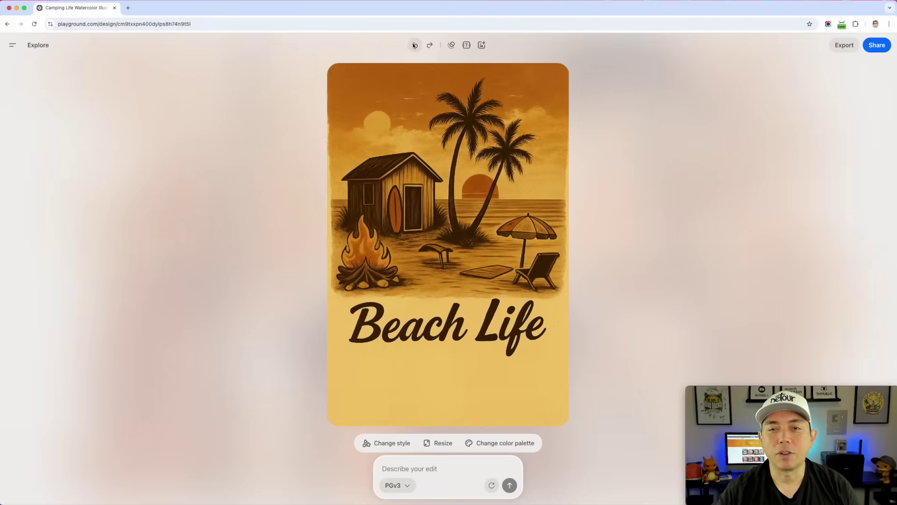
{"action": "left_click", "coordinate": [414, 45]}
{"action": "left_click", "coordinate": [414, 44]}
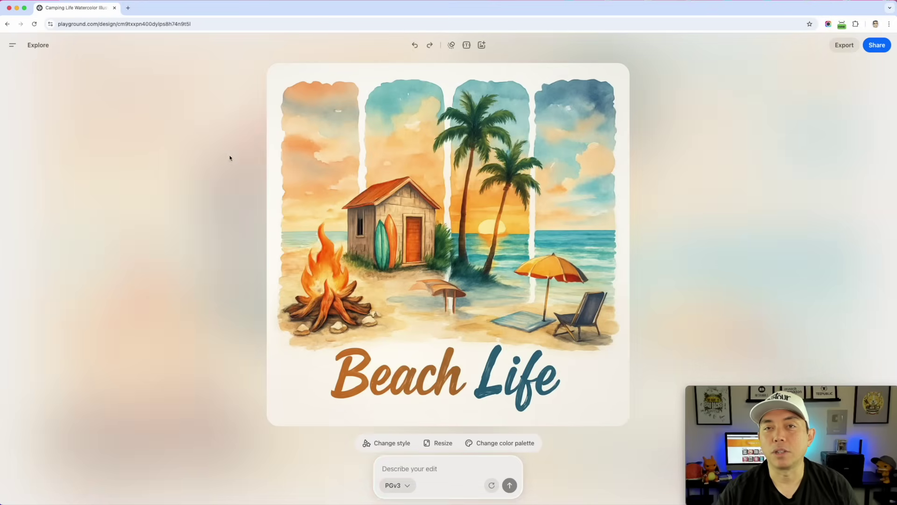
{"action": "left_click", "coordinate": [13, 44]}
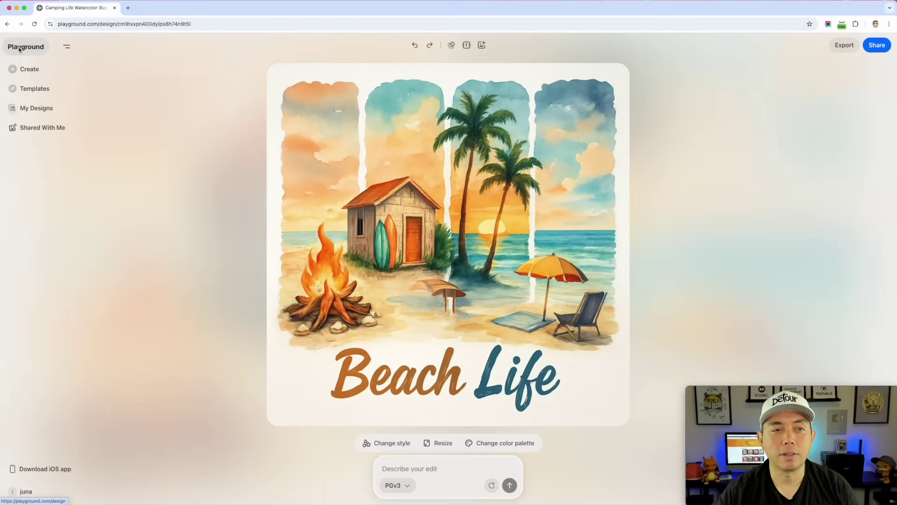
- Go back to the home page, glance at Stickers, then search templates for 'dog'
{"action": "left_click", "coordinate": [20, 49]}
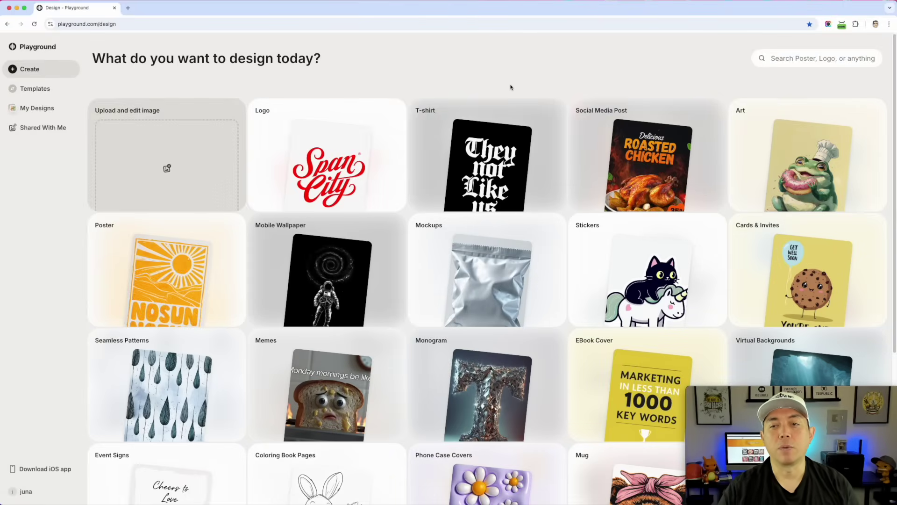
{"action": "left_click", "coordinate": [628, 253]}
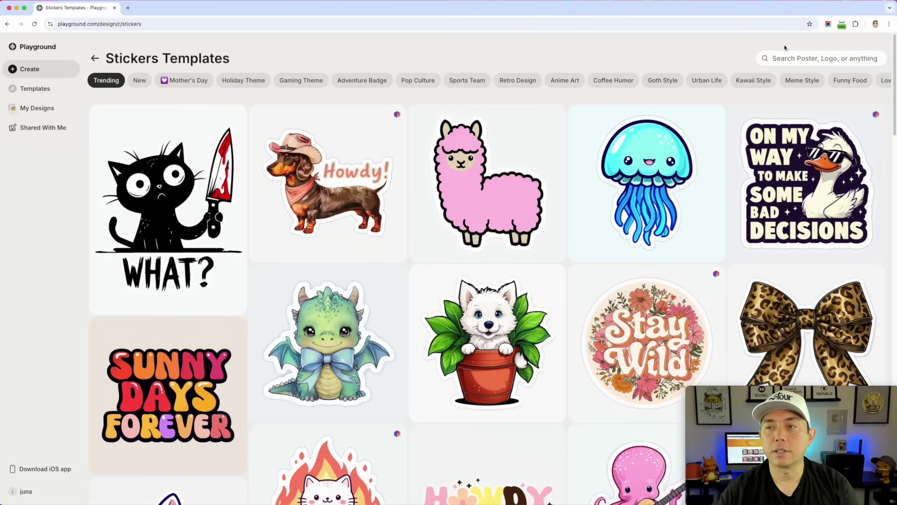
{"action": "left_click", "coordinate": [779, 59]}
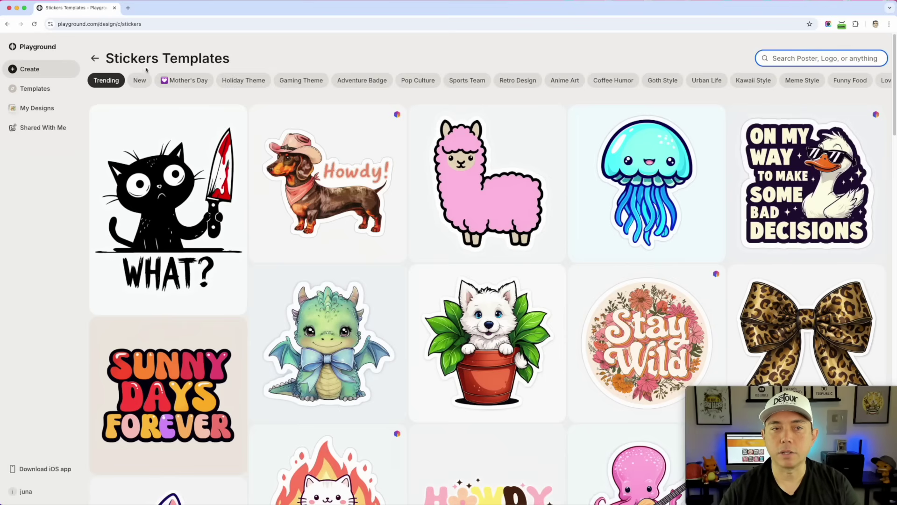
{"action": "left_click", "coordinate": [95, 58]}
{"action": "left_click", "coordinate": [795, 58]}
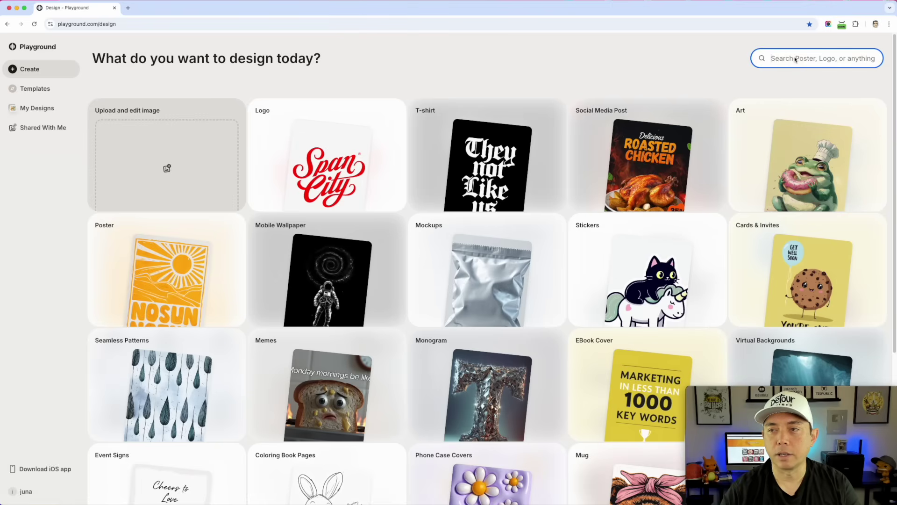
{"action": "type", "text": "dog"}
{"action": "key", "text": "Return"}
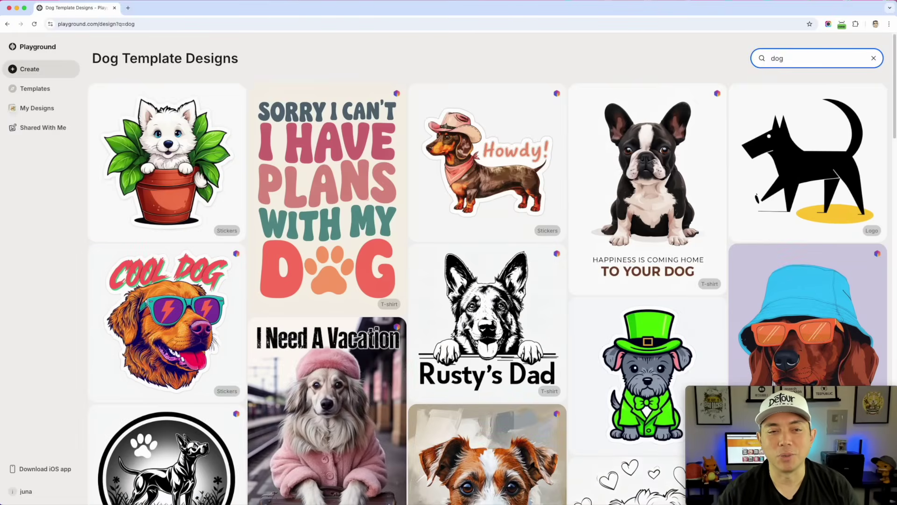
{"action": "left_click", "coordinate": [173, 289]}
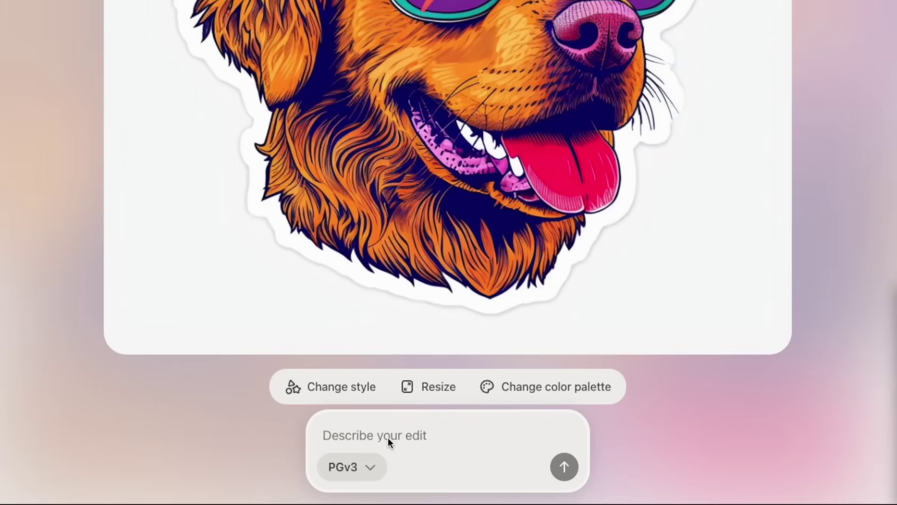
- With 4o image, attach corgi.png and ask to swap the sticker's dog for it
{"action": "left_click", "coordinate": [371, 466]}
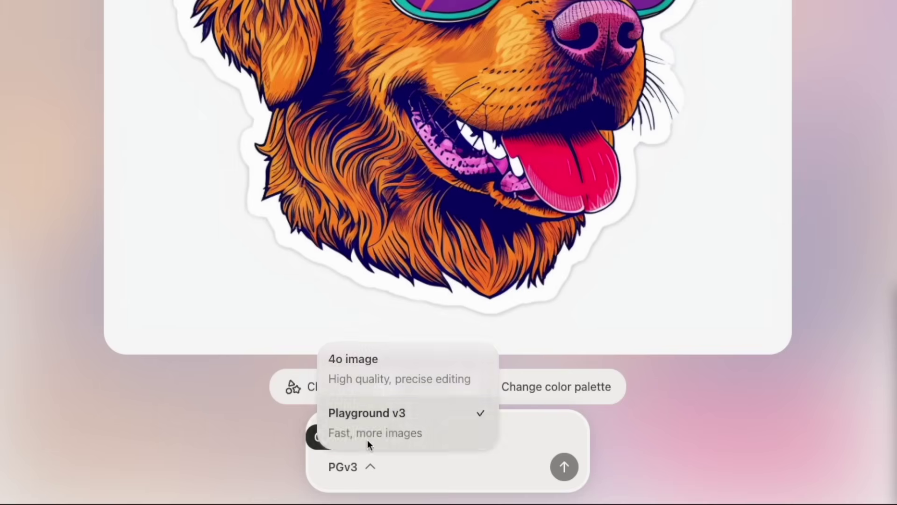
{"action": "left_click", "coordinate": [377, 369]}
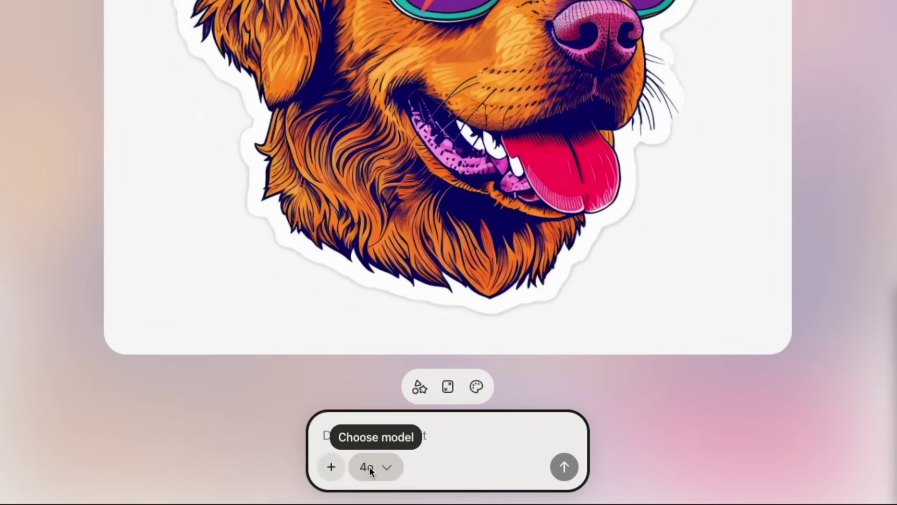
{"action": "left_click", "coordinate": [331, 467]}
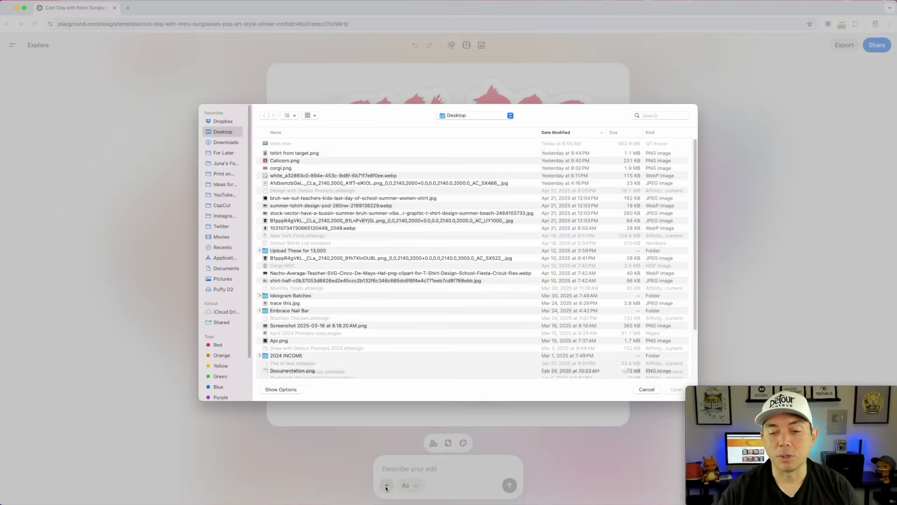
{"action": "left_click", "coordinate": [279, 166]}
{"action": "left_click", "coordinate": [674, 390]}
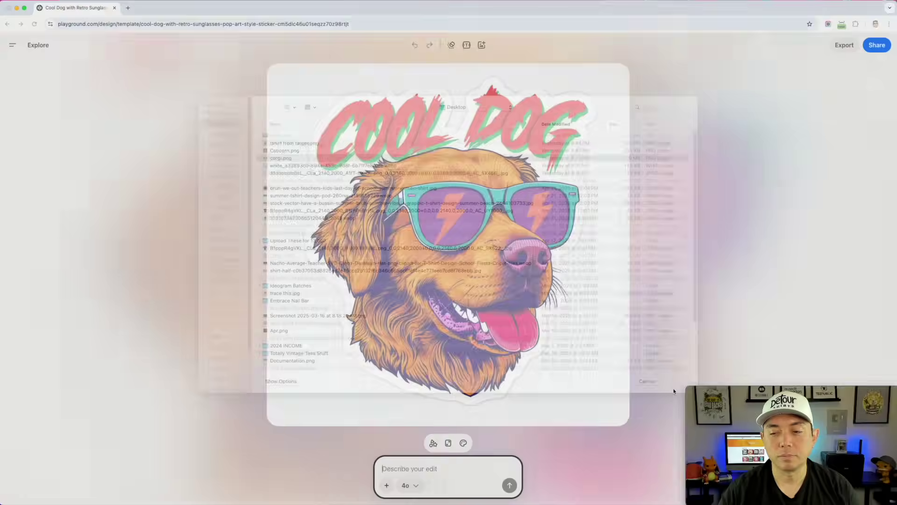
{"action": "mouse_move", "coordinate": [326, 431]}
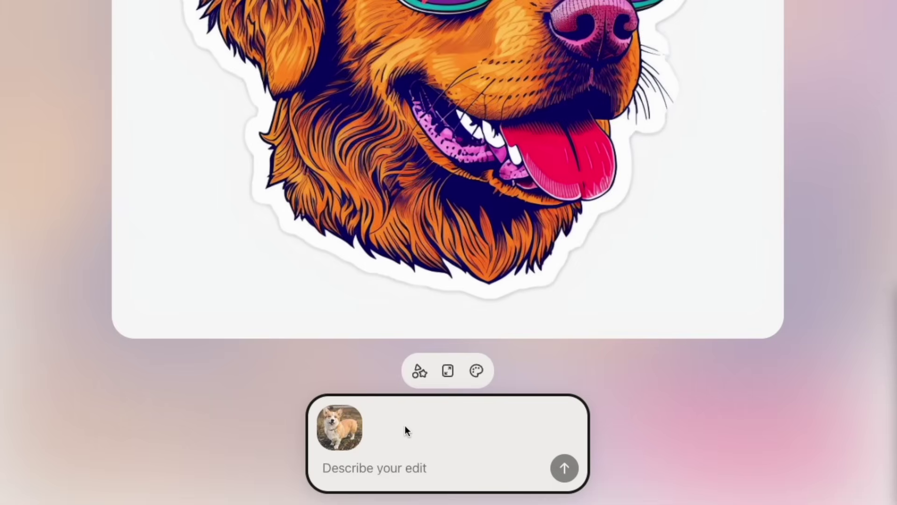
{"action": "type", "text": "Chage the dog to the dog in the"}
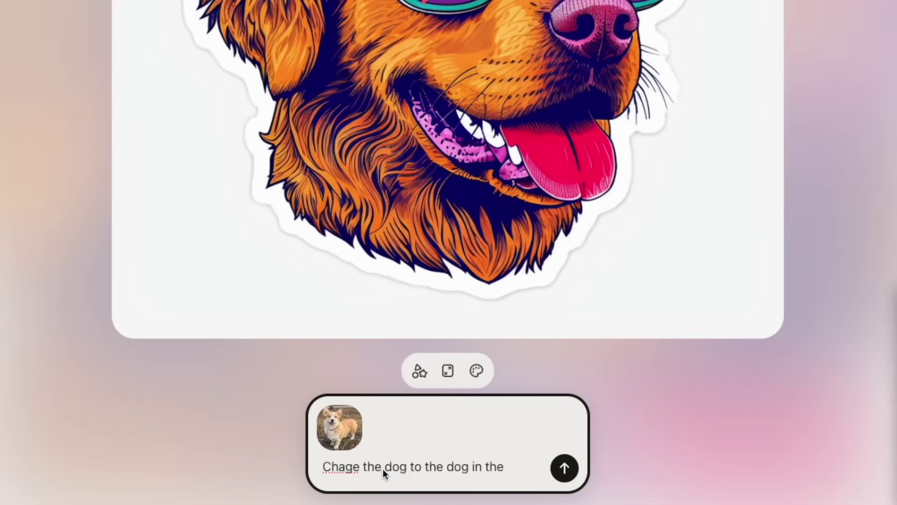
{"action": "type", "text": " attached photo"}
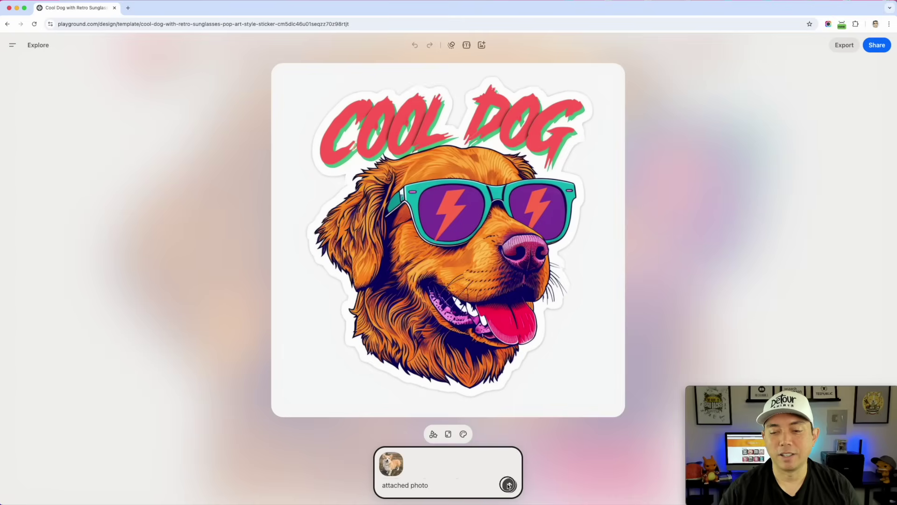
{"action": "key", "text": "Return"}
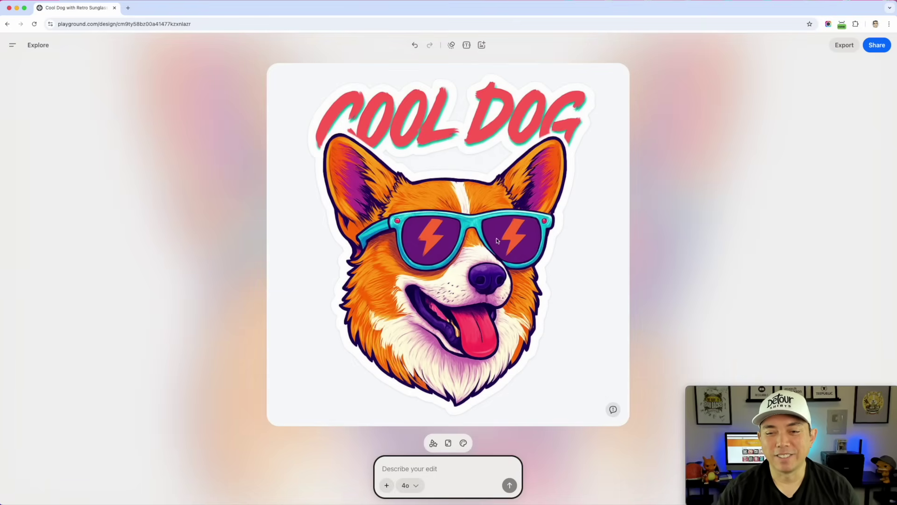
- Undo and redo to compare the golden retriever original with the corgi sticker
{"action": "left_click", "coordinate": [414, 45]}
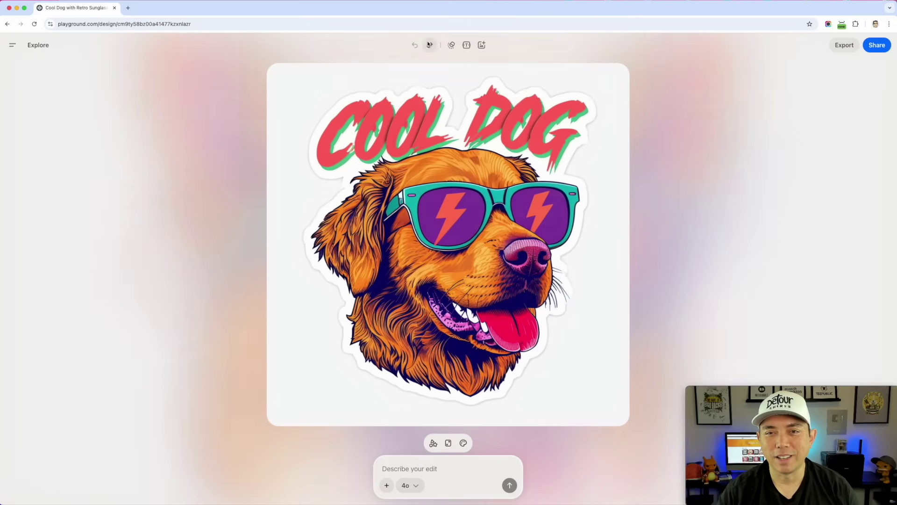
{"action": "left_click", "coordinate": [429, 44]}
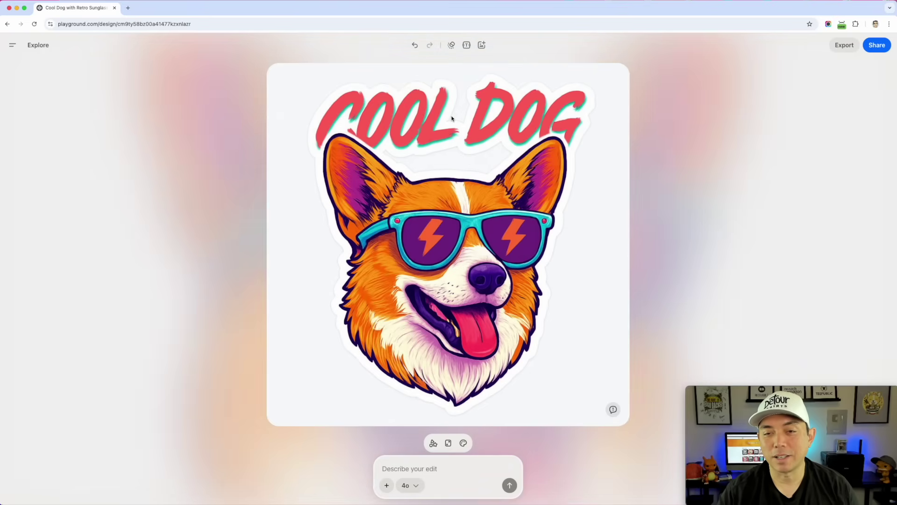
- With Playground v3, request 'Change words to Cool Corgi' for four COOL CORGI variations
{"action": "left_click", "coordinate": [416, 485]}
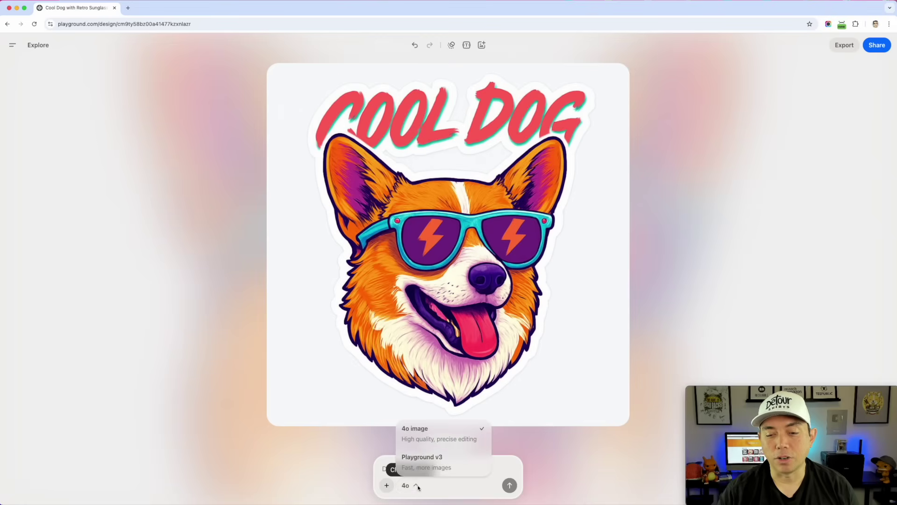
{"action": "left_click", "coordinate": [422, 458]}
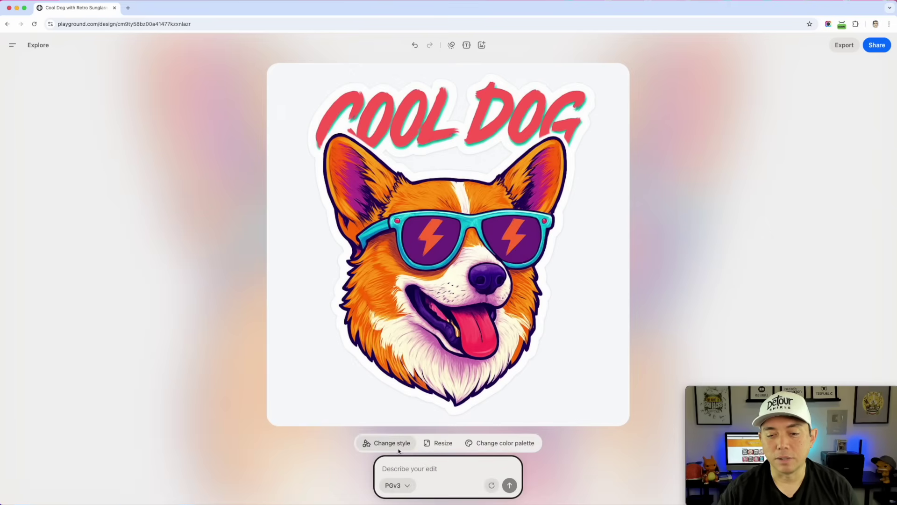
{"action": "left_click", "coordinate": [413, 472]}
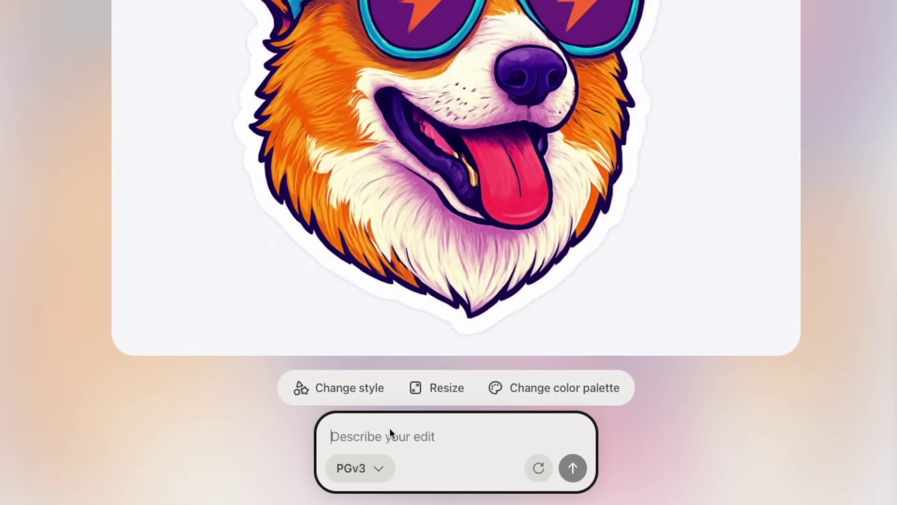
{"action": "type", "text": "Change words to "}
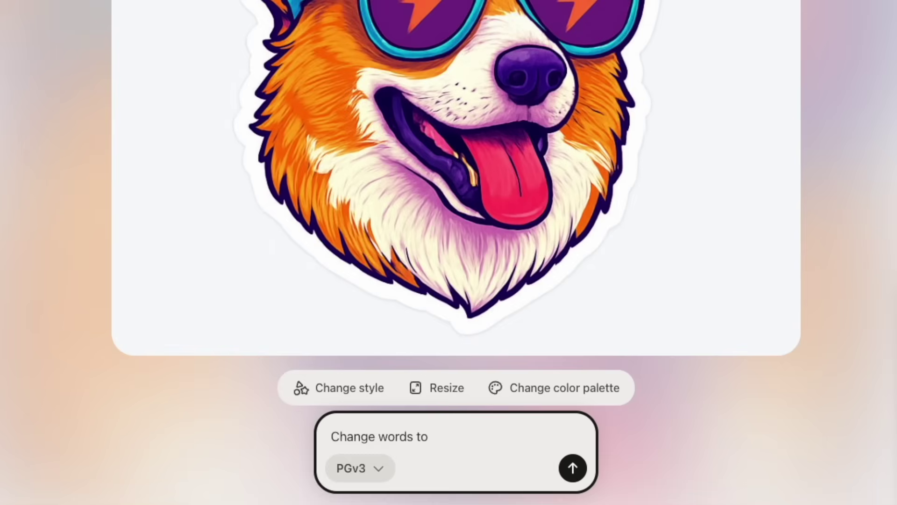
{"action": "type", "text": "Cool Corgi"}
{"action": "left_click", "coordinate": [568, 465]}
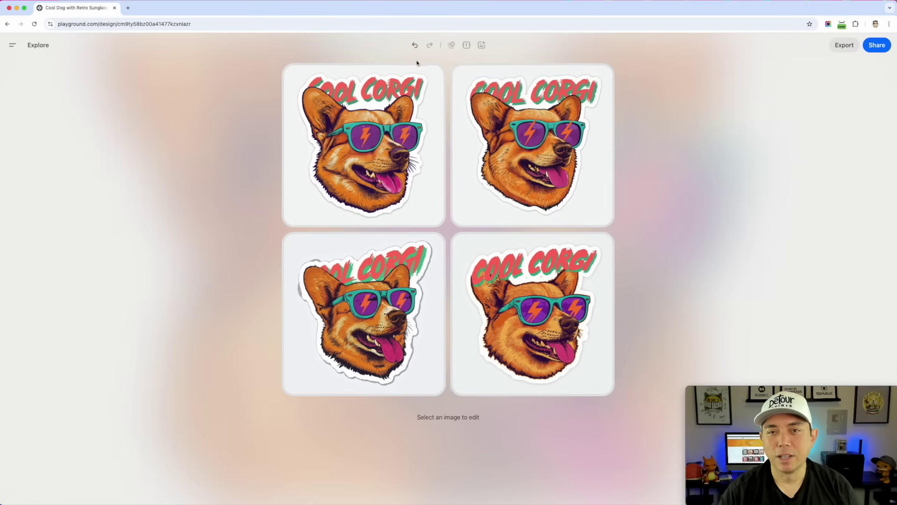
- Undo to the original Cool Dog sticker and switch to the 4o image model
{"action": "left_click", "coordinate": [414, 45]}
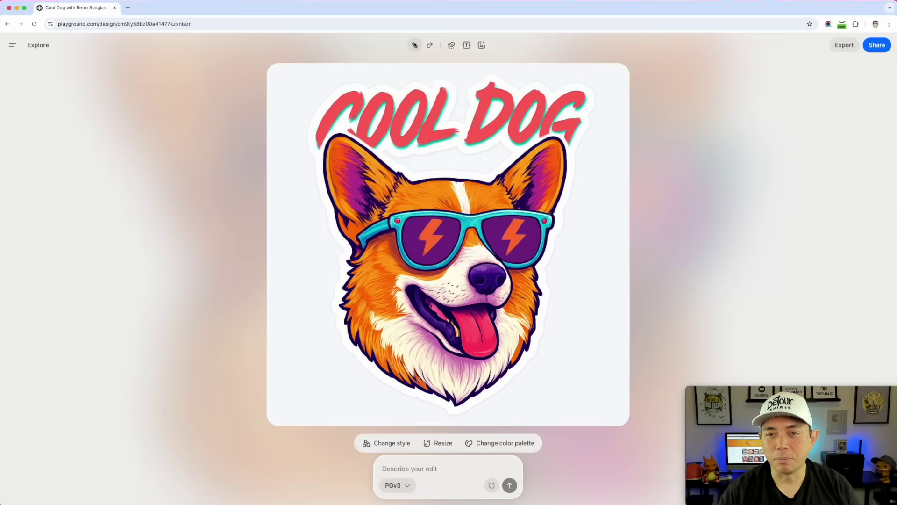
{"action": "left_click", "coordinate": [405, 485]}
{"action": "left_click", "coordinate": [397, 433]}
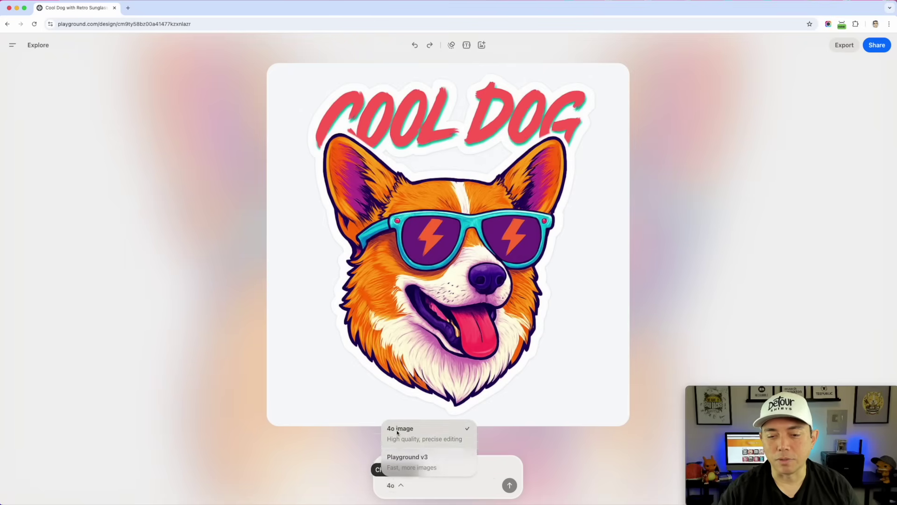
- Submit the edit request 'Change the words to Cool Corgi'
{"action": "left_click", "coordinate": [428, 467]}
{"action": "type", "text": "Chang"}
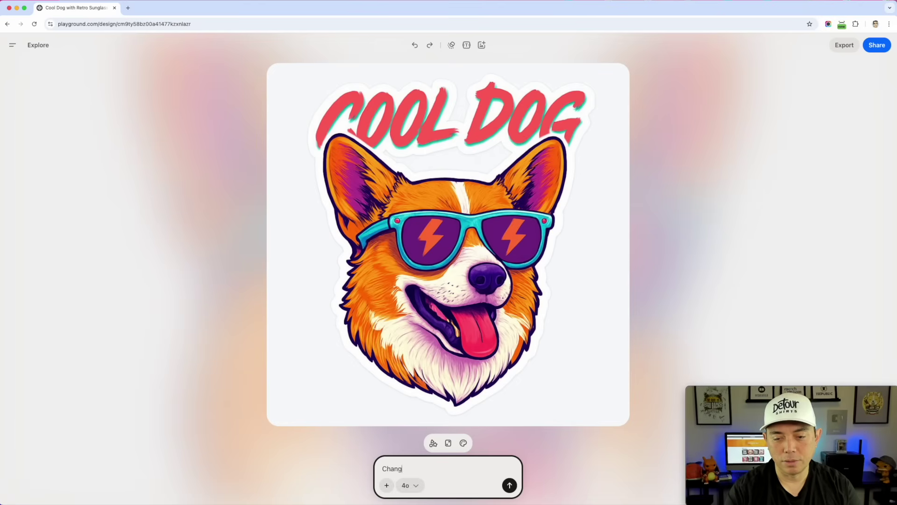
{"action": "type", "text": "e the words to Cool Corgi"}
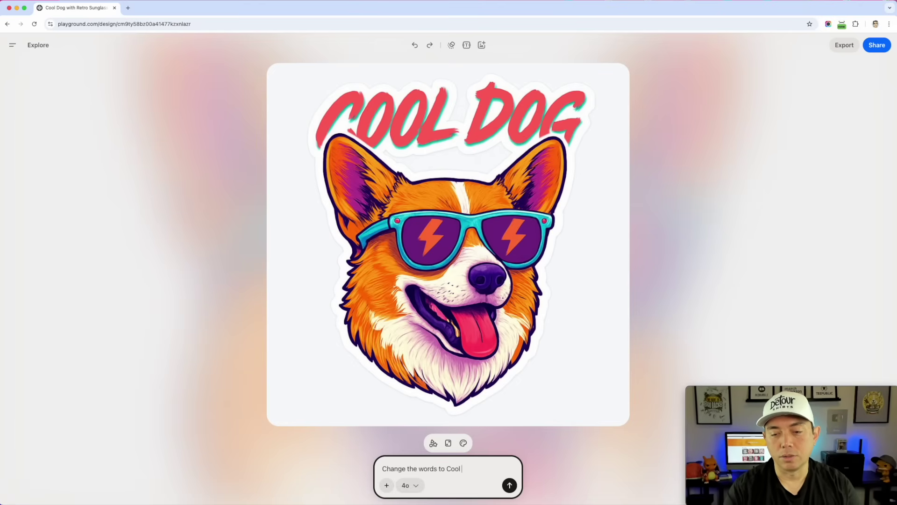
{"action": "key", "text": "Return"}
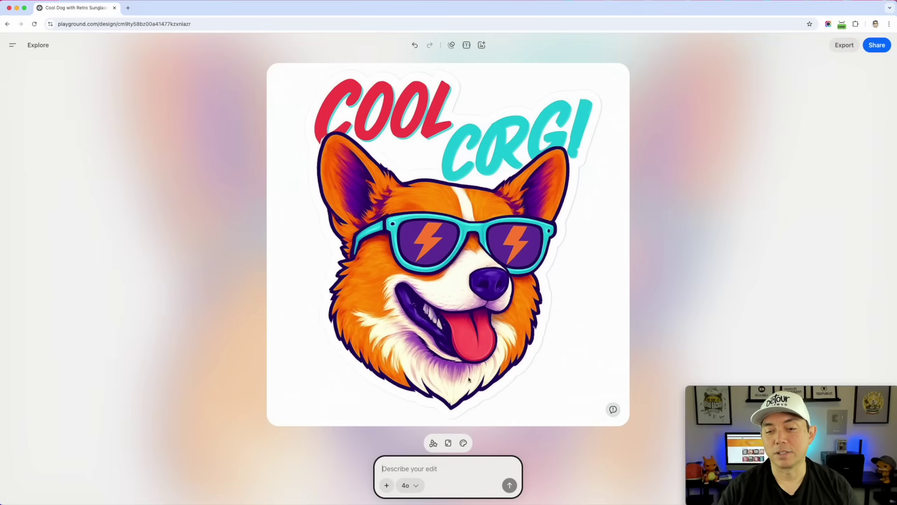
{"action": "left_click", "coordinate": [430, 443]}
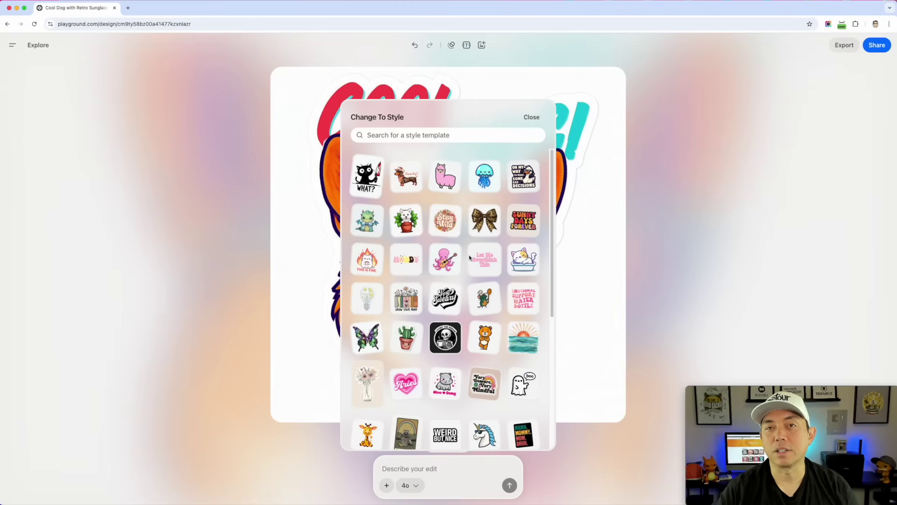
{"action": "left_click", "coordinate": [527, 118]}
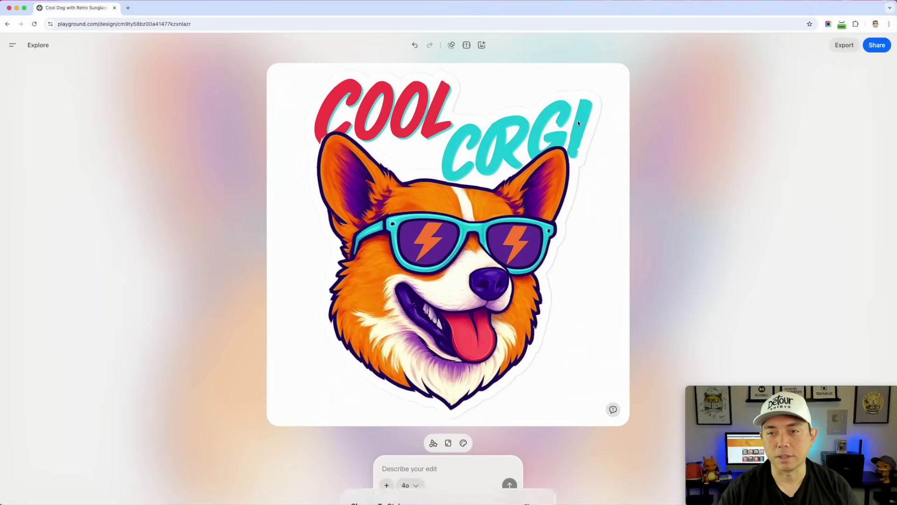
{"action": "left_click", "coordinate": [448, 443]}
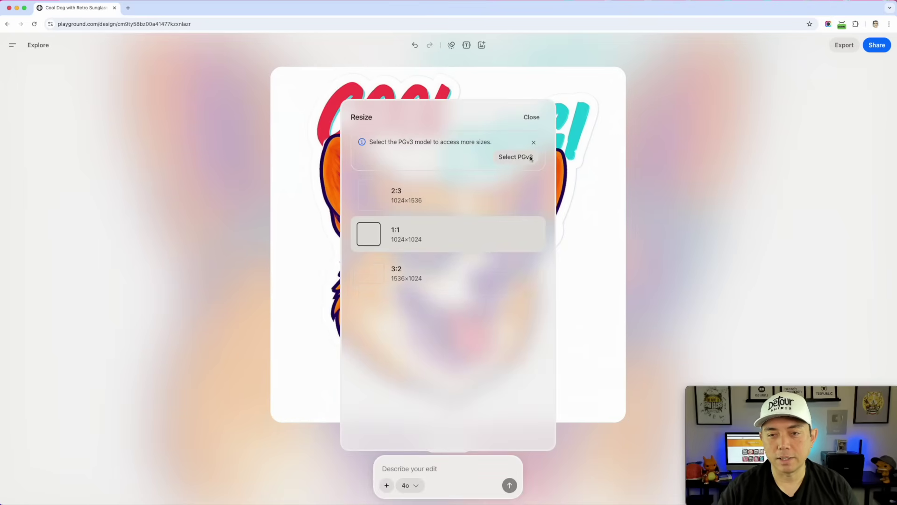
{"action": "left_click", "coordinate": [529, 116]}
{"action": "left_click", "coordinate": [464, 443]}
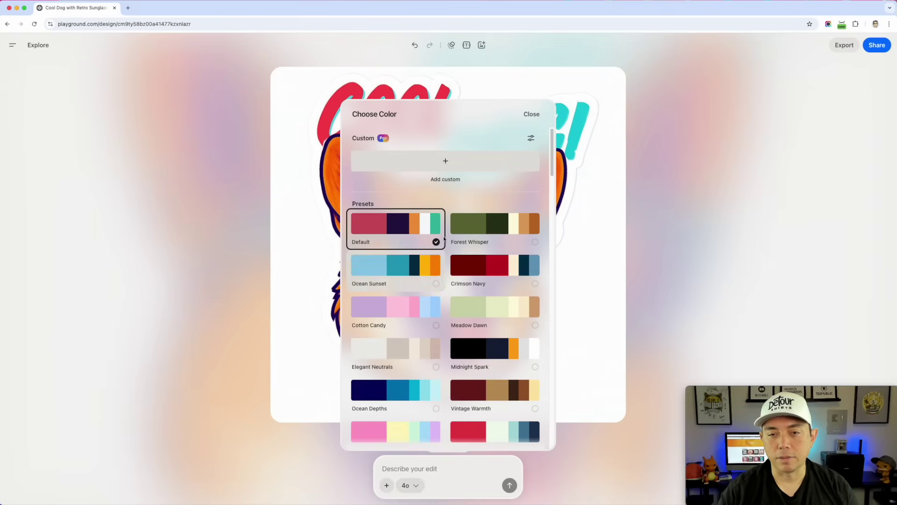
{"action": "scroll", "coordinate": [489, 275], "scroll_direction": "down", "scroll_amount": 4}
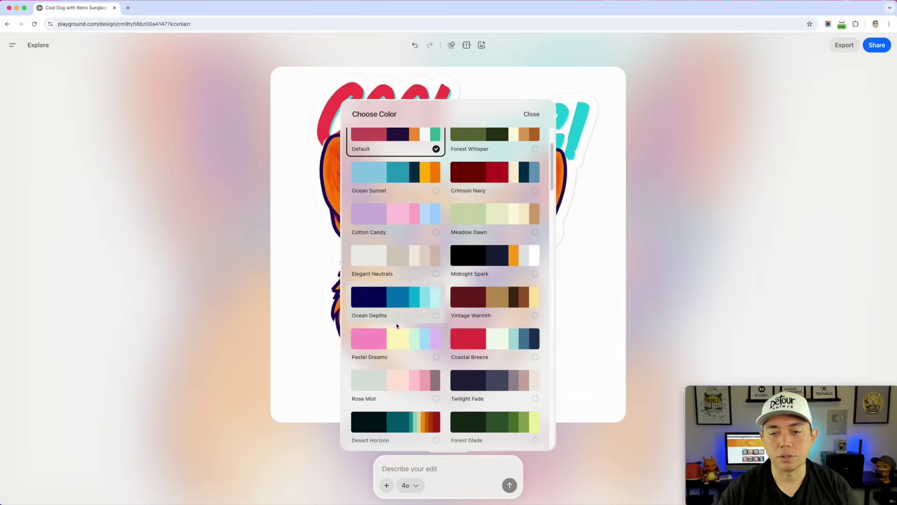
{"action": "scroll", "coordinate": [500, 322], "scroll_direction": "down", "scroll_amount": 1}
{"action": "scroll", "coordinate": [464, 300], "scroll_direction": "down", "scroll_amount": 3}
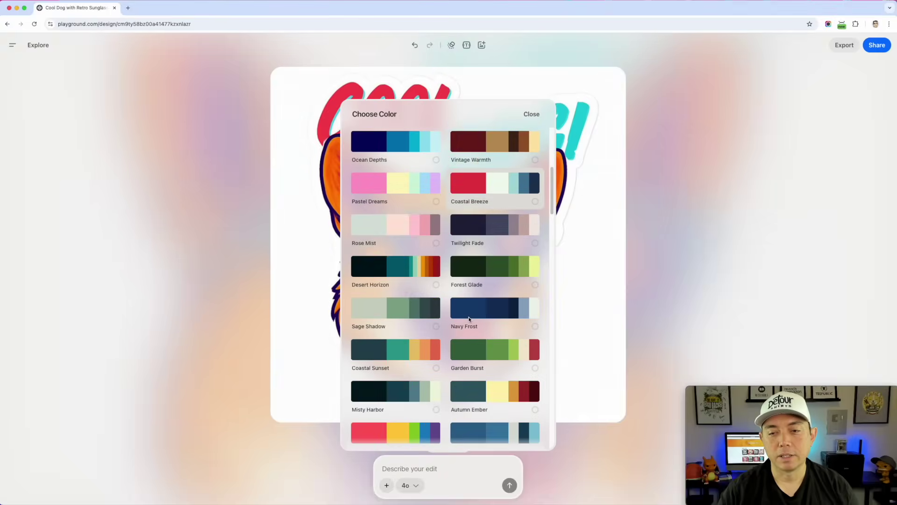
{"action": "scroll", "coordinate": [473, 309], "scroll_direction": "up", "scroll_amount": 10}
{"action": "left_click", "coordinate": [530, 116]}
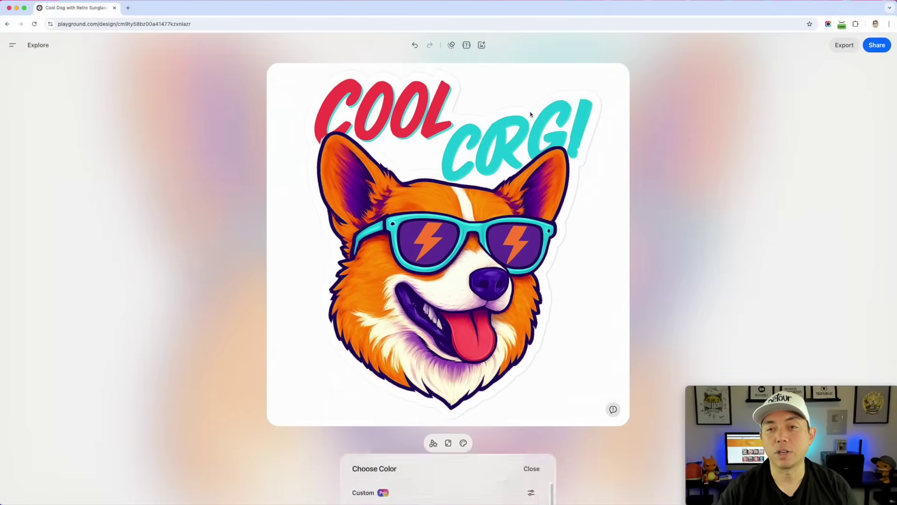
- Return to the 'What do you want to design today?' page through the sidebar's Playground logo
{"action": "left_click", "coordinate": [13, 45]}
{"action": "left_click", "coordinate": [22, 48]}
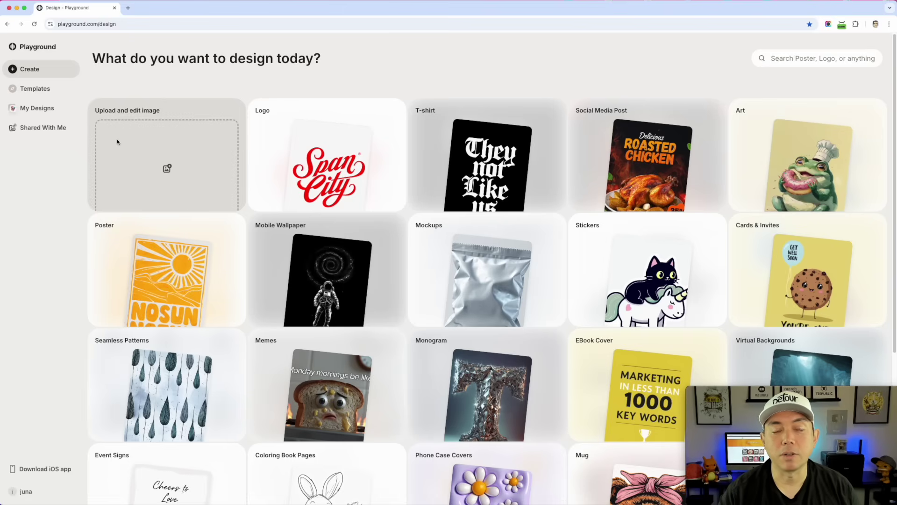
- Upload Caticorn.png from the Desktop and type the request 'Change the cat to a raccoon'
{"action": "left_click", "coordinate": [167, 169]}
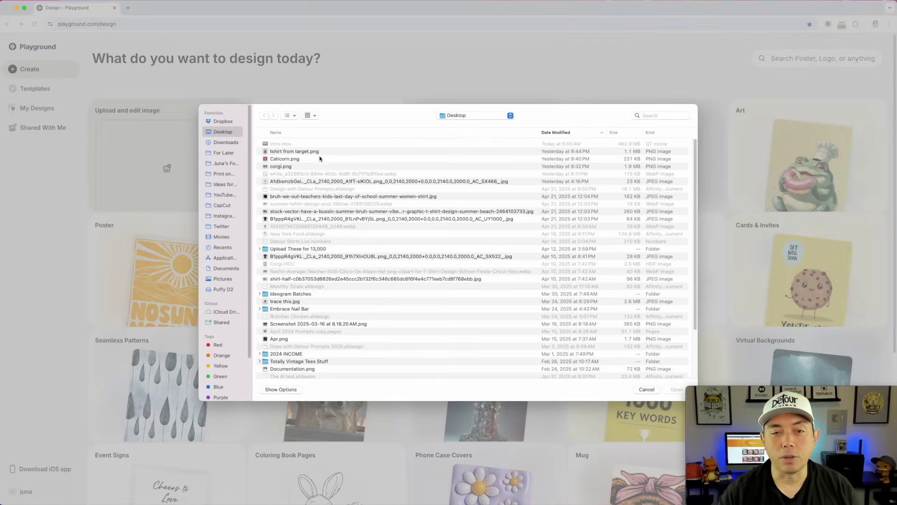
{"action": "left_click", "coordinate": [290, 159]}
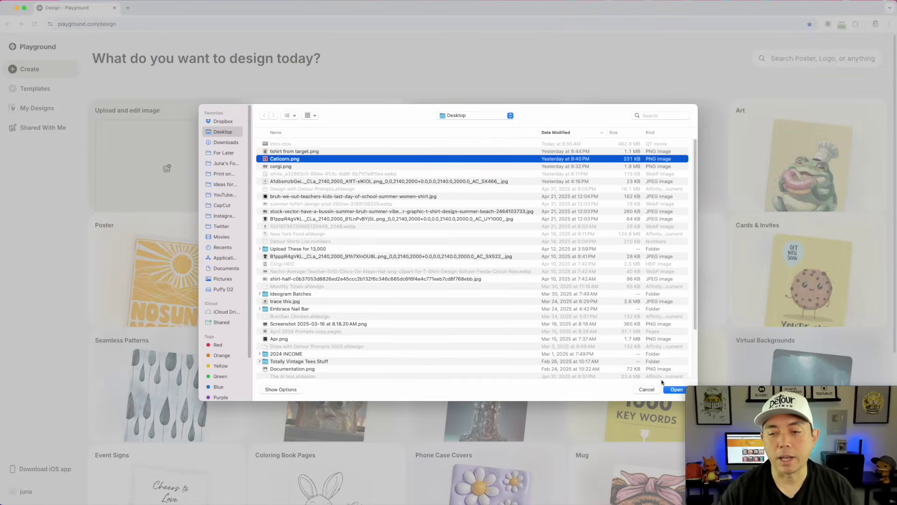
{"action": "left_click", "coordinate": [674, 389]}
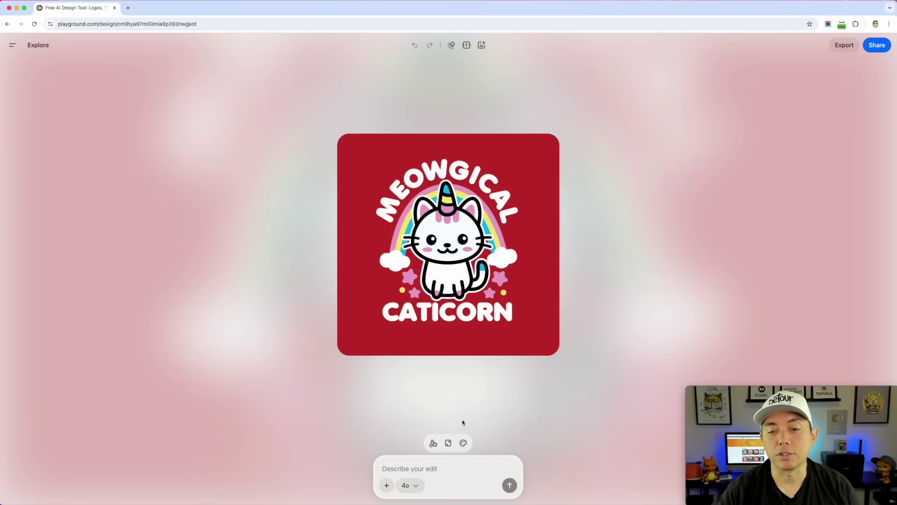
{"action": "left_click", "coordinate": [401, 469]}
{"action": "type", "text": "Change the cat to a raccoon"}
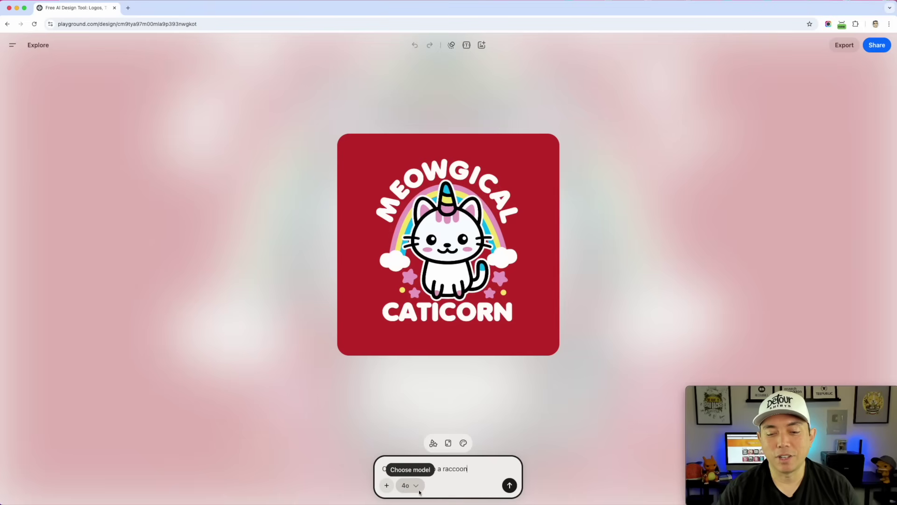
- Submit the raccoon request to get the horned MEOWGICAL RACCOON design and view style templates
{"action": "left_click", "coordinate": [510, 487]}
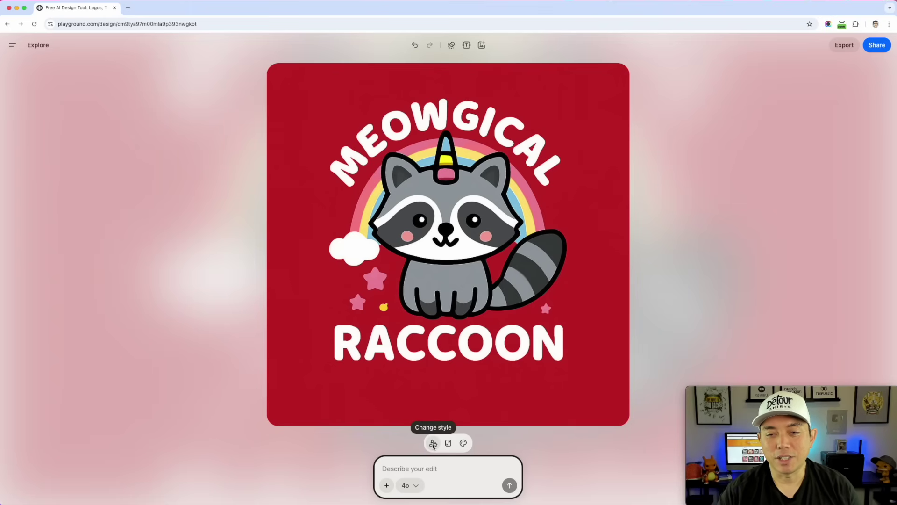
{"action": "left_click", "coordinate": [433, 444]}
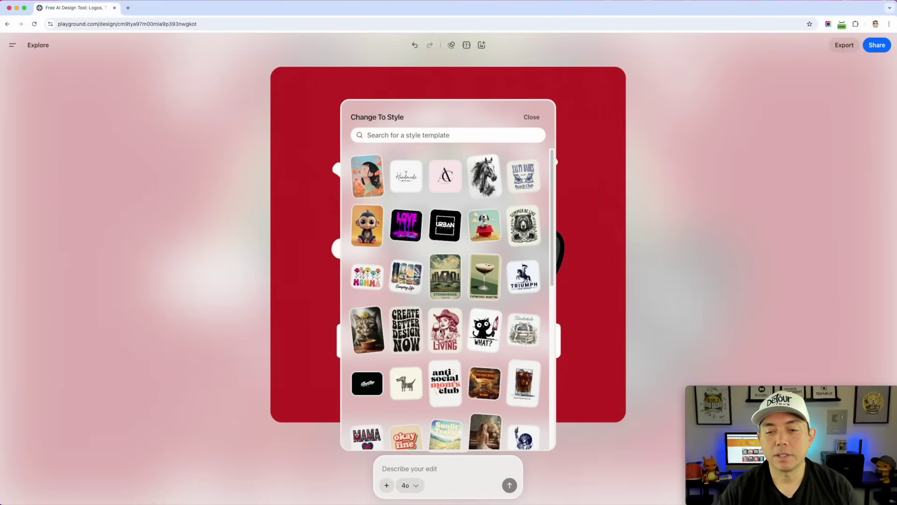
- Try a sepia sketch template restyle, undo to the red raccoon, and view the 2:3, 1:1, 3:2 sizes
{"action": "left_click", "coordinate": [441, 330]}
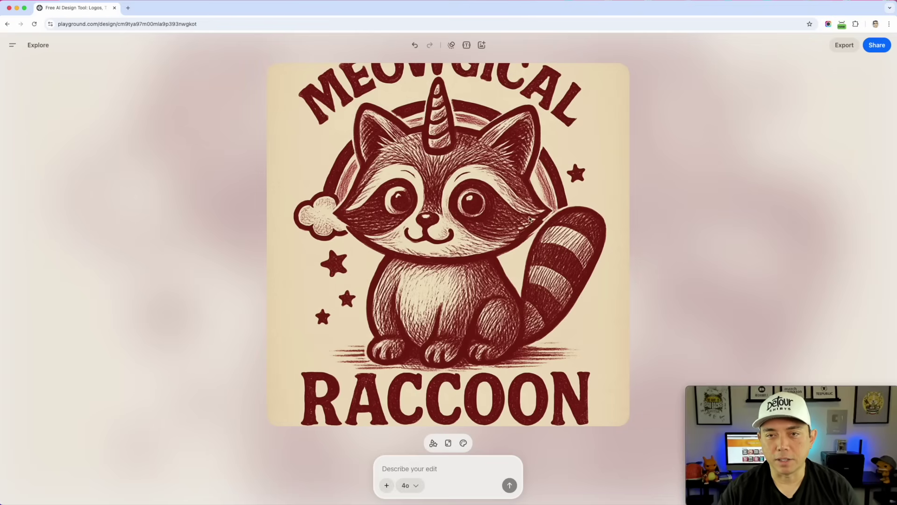
{"action": "left_click", "coordinate": [415, 45]}
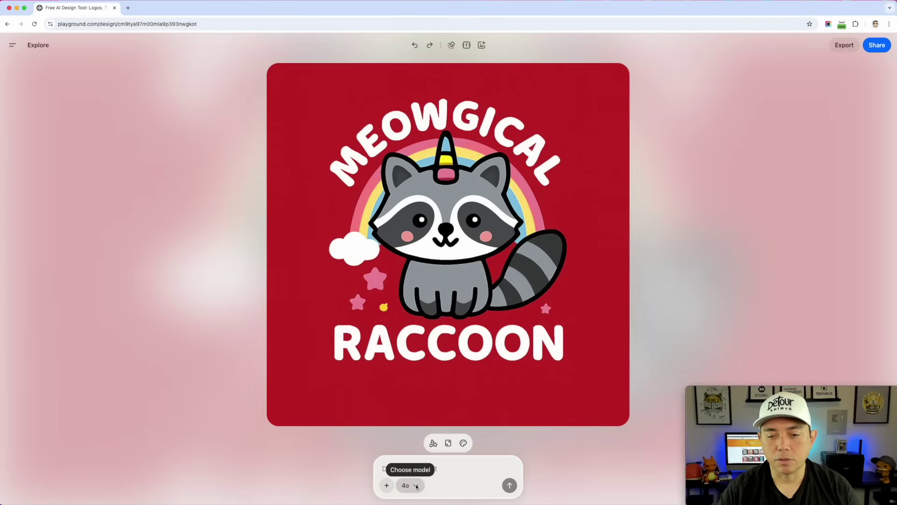
{"action": "left_click", "coordinate": [448, 443]}
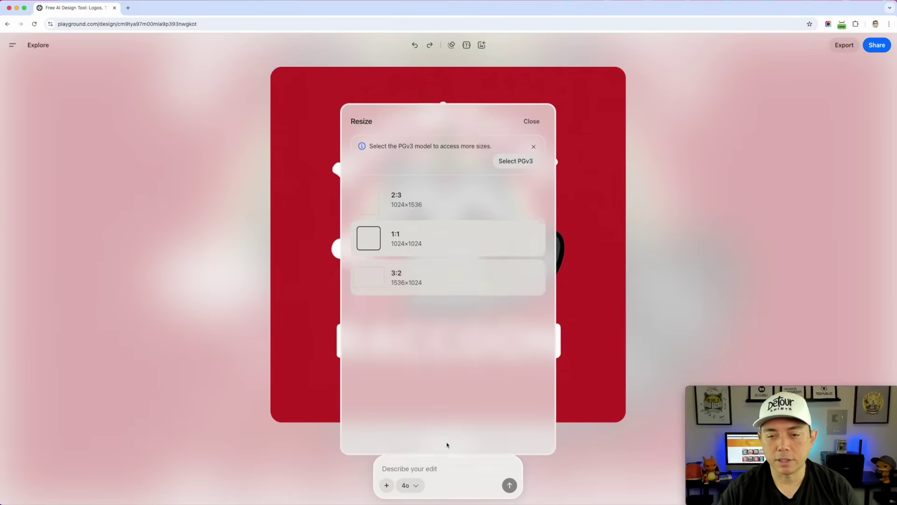
- Restyle the raccoon design with Playground v3 into the white Remarkable Raccooncorn logo
{"action": "left_click", "coordinate": [533, 117]}
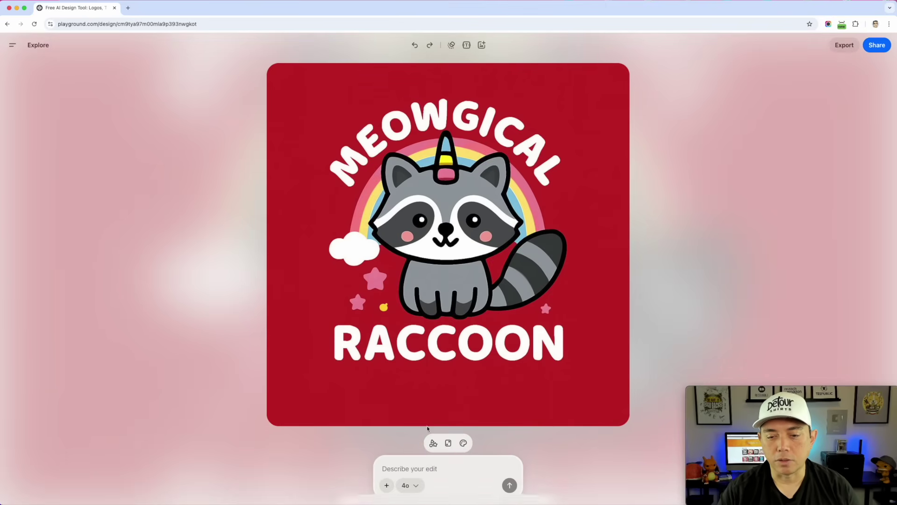
{"action": "left_click", "coordinate": [415, 485]}
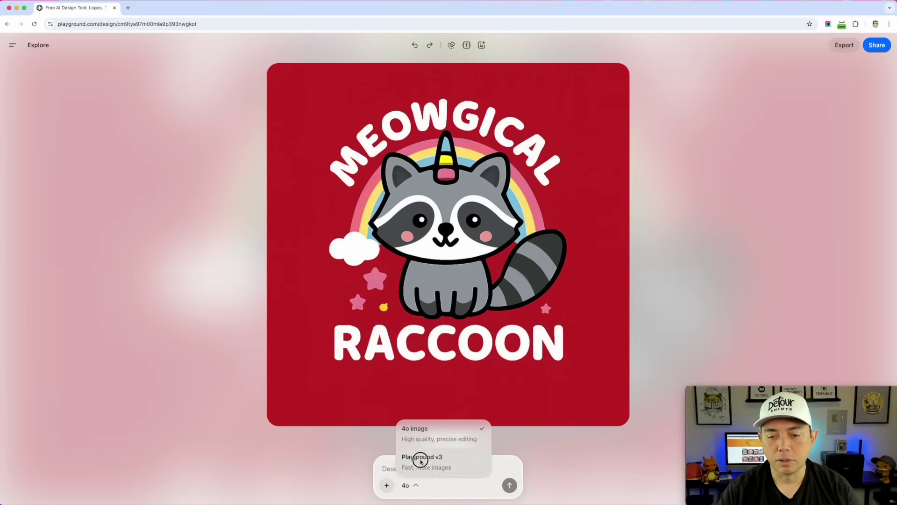
{"action": "left_click", "coordinate": [422, 460]}
{"action": "left_click", "coordinate": [393, 442]}
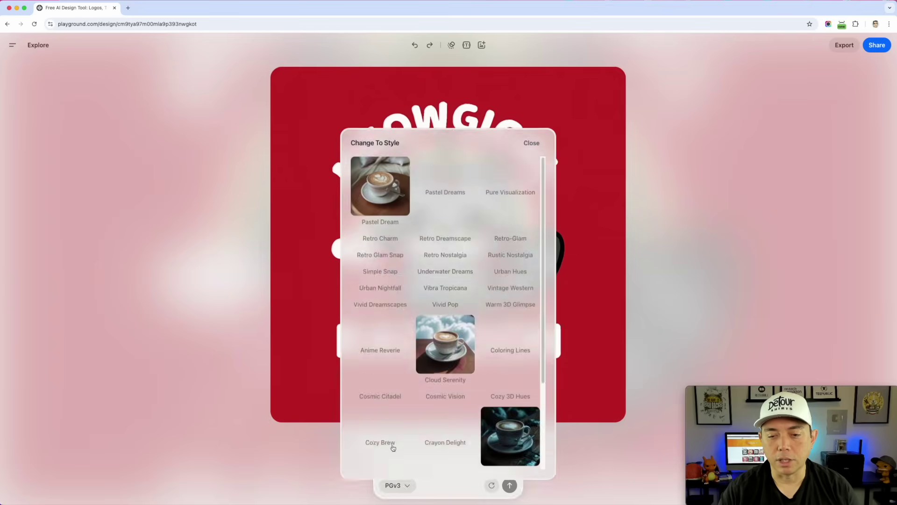
{"action": "scroll", "coordinate": [471, 313], "scroll_direction": "down", "scroll_amount": 15}
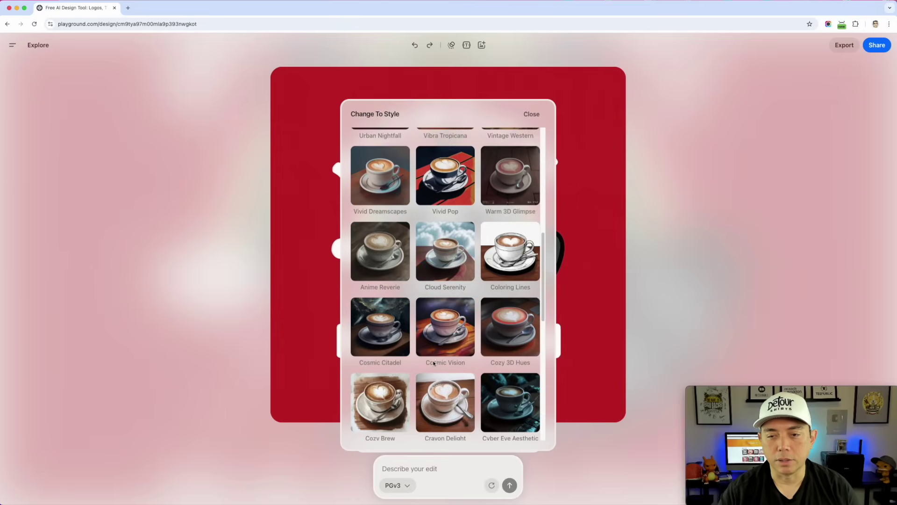
{"action": "scroll", "coordinate": [434, 364], "scroll_direction": "down", "scroll_amount": 3}
{"action": "left_click", "coordinate": [433, 346]}
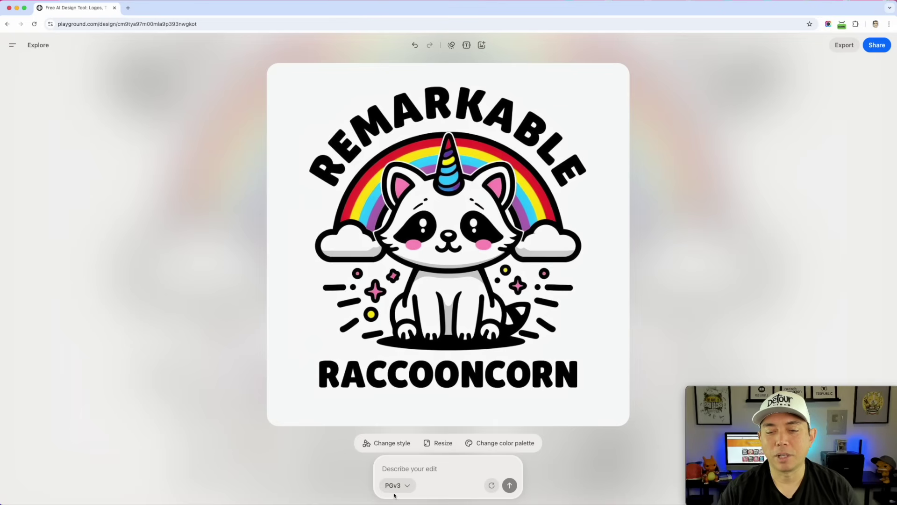
- Undo and redo to compare, then step back to the original Meowgical Caticorn design
{"action": "left_click", "coordinate": [415, 45]}
{"action": "left_click", "coordinate": [428, 45]}
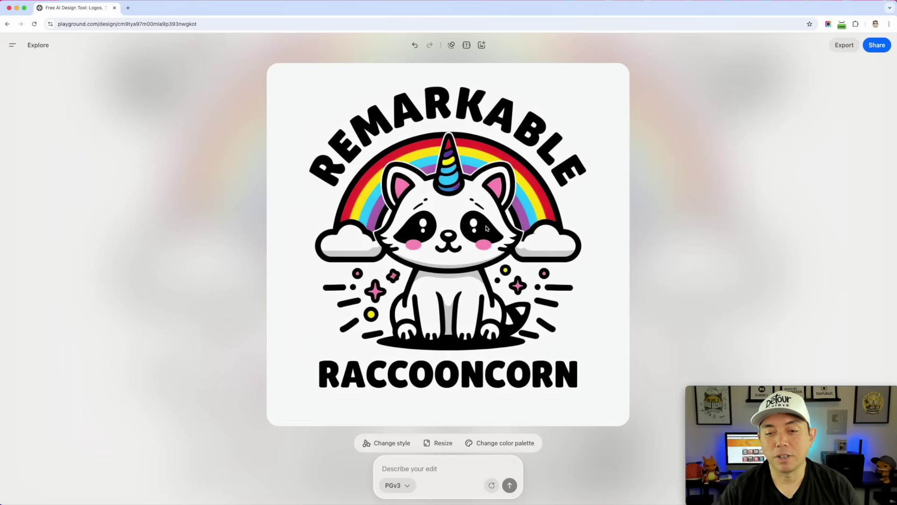
{"action": "left_click", "coordinate": [415, 45]}
{"action": "left_click", "coordinate": [414, 44]}
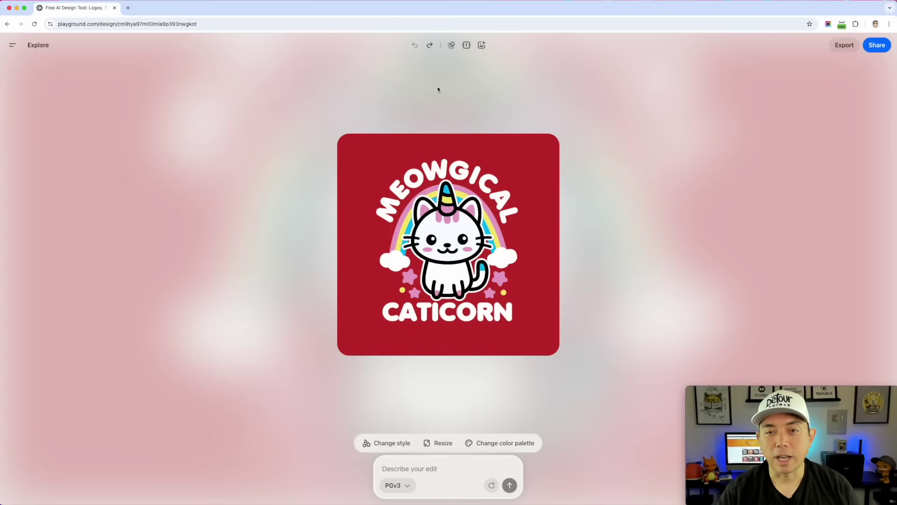
- Redo twice to the white Remarkable Raccooncorn design and open its 1024 x 1024 export options
{"action": "left_click", "coordinate": [429, 46]}
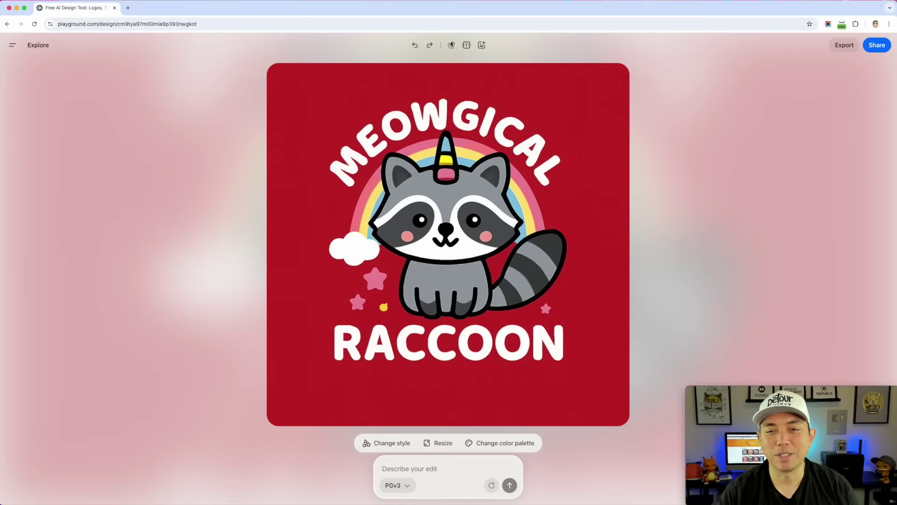
{"action": "left_click", "coordinate": [430, 45]}
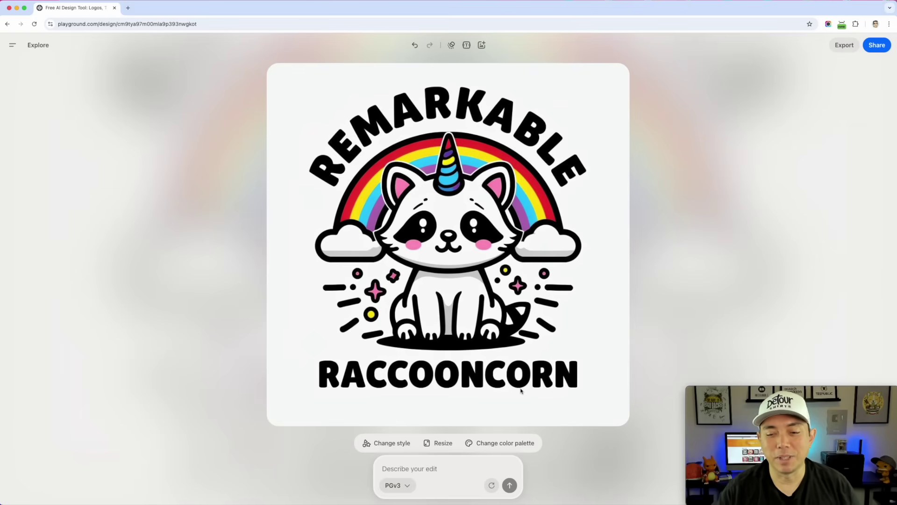
{"action": "left_click", "coordinate": [369, 444]}
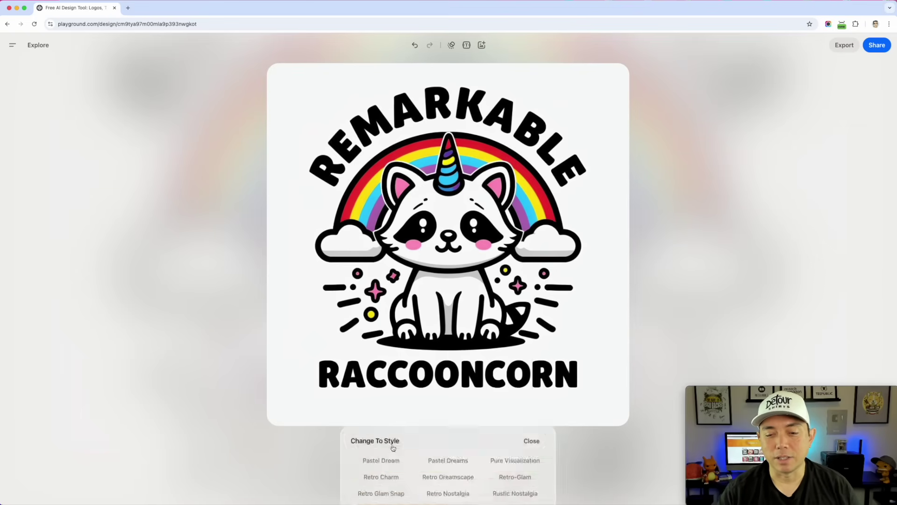
{"action": "key", "text": "Escape"}
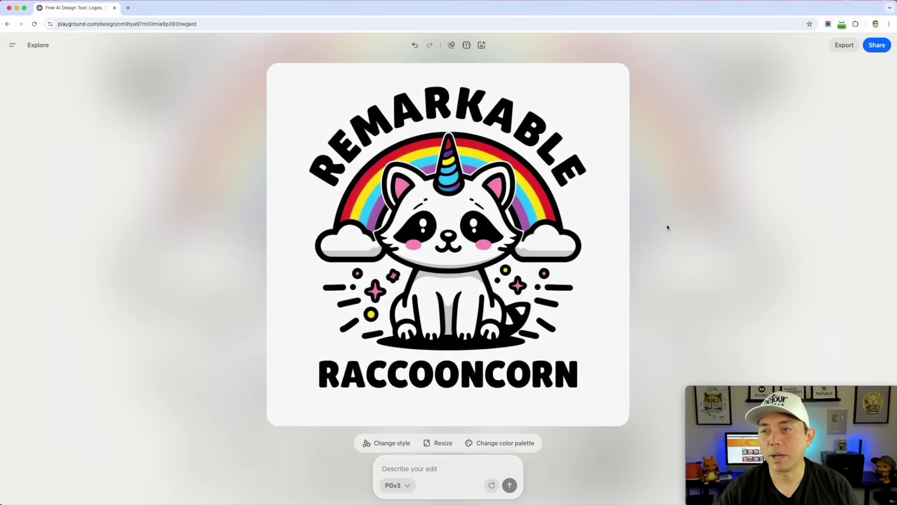
{"action": "left_click", "coordinate": [839, 45]}
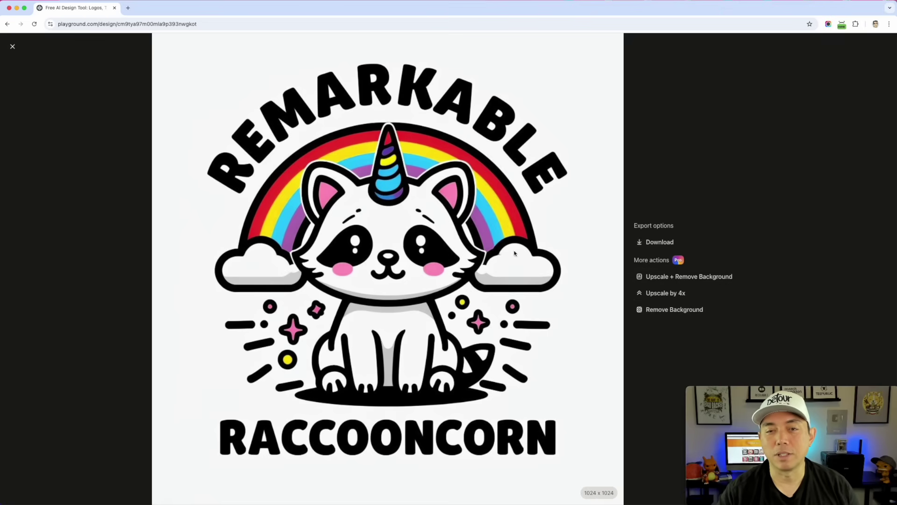
- Close the export preview and go back to the design home page
{"action": "left_click", "coordinate": [12, 46]}
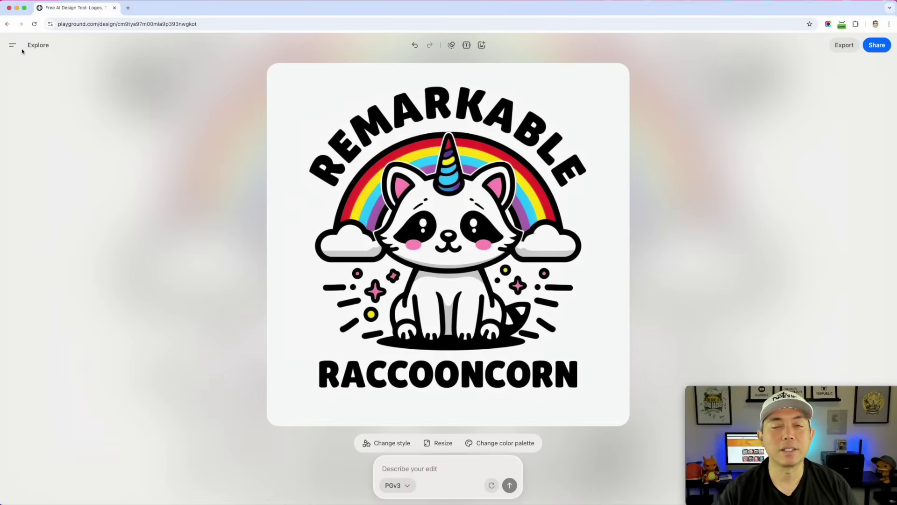
{"action": "left_click", "coordinate": [13, 46]}
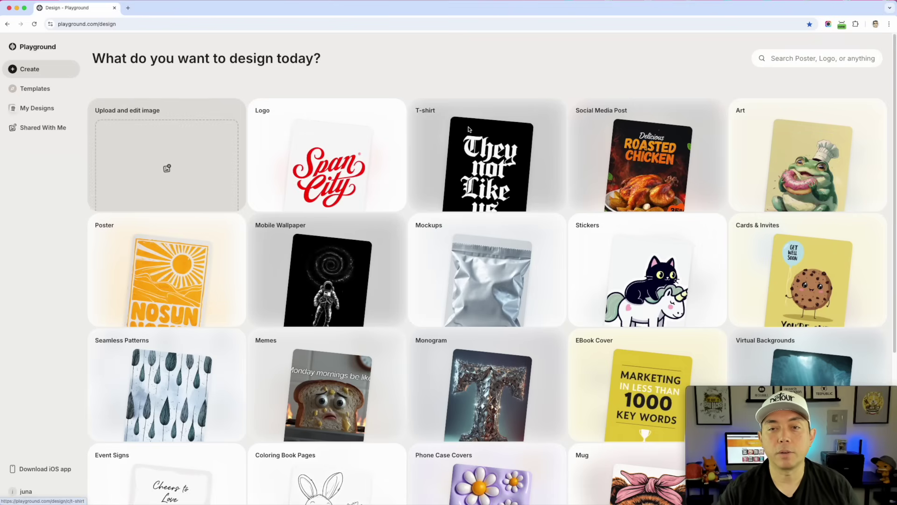
- Browse the T-shirt templates filtered by New and Mother's Day, then return to the Templates explore page
{"action": "left_click", "coordinate": [487, 145]}
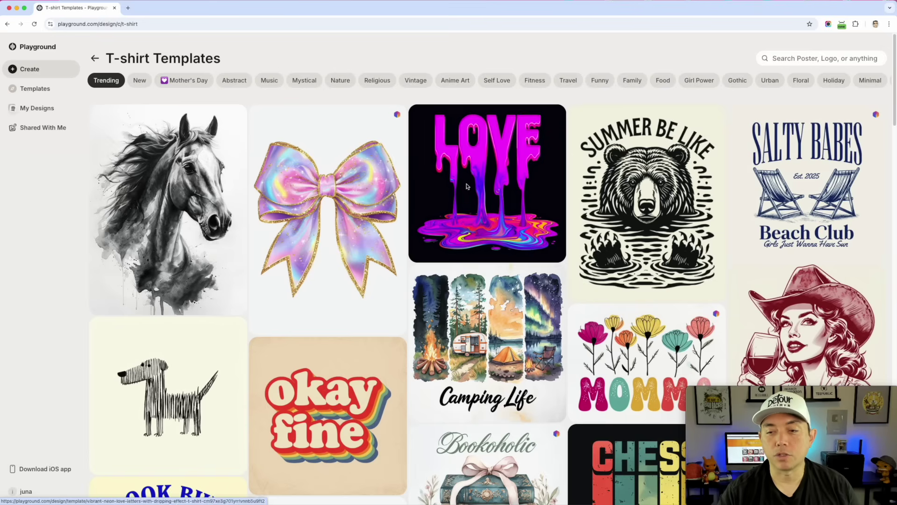
{"action": "left_click", "coordinate": [138, 81]}
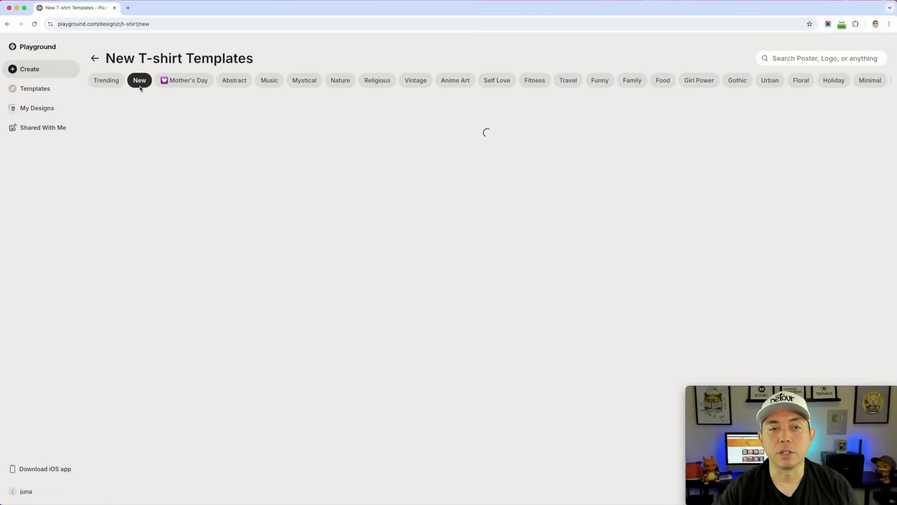
{"action": "left_click", "coordinate": [189, 81]}
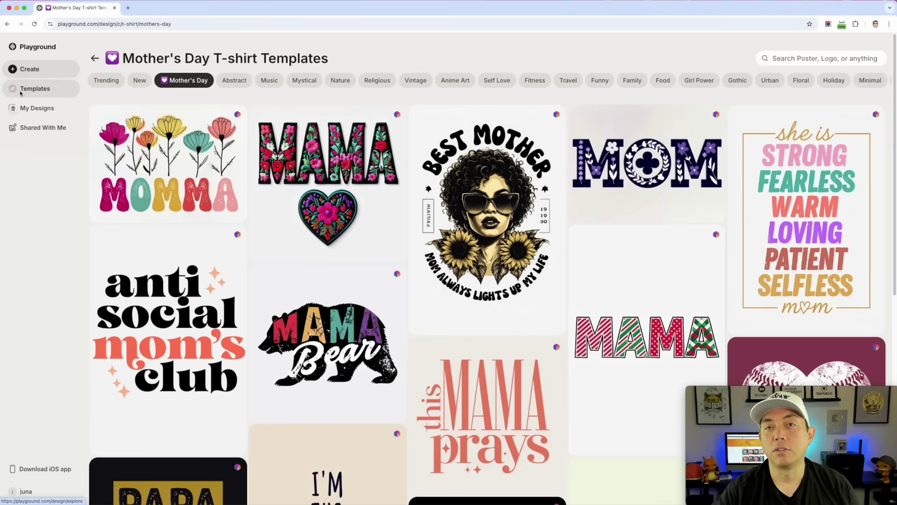
{"action": "left_click", "coordinate": [35, 90]}
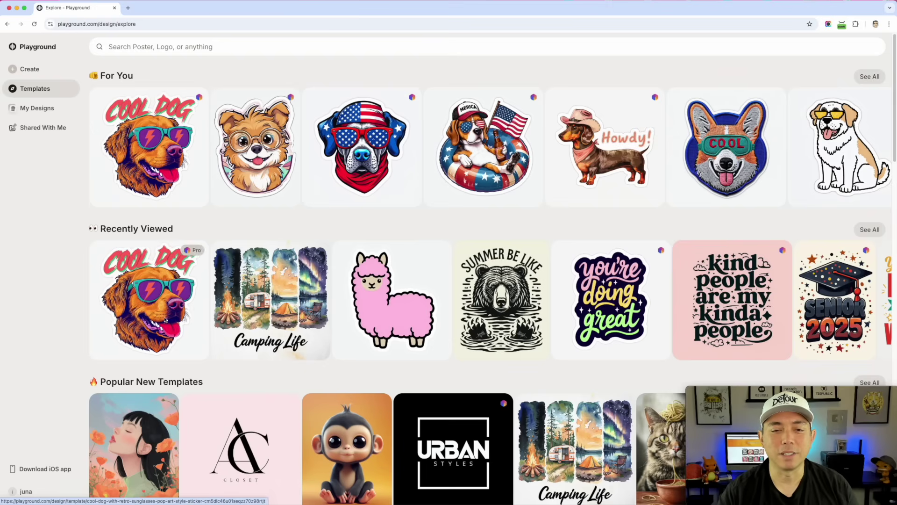
{"action": "scroll", "coordinate": [363, 365], "scroll_direction": "down", "scroll_amount": 4}
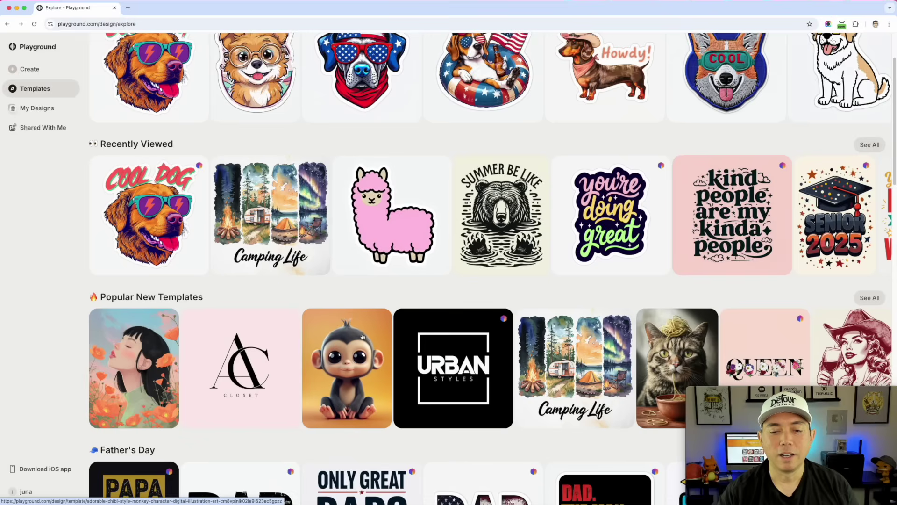
{"action": "scroll", "coordinate": [363, 364], "scroll_direction": "down", "scroll_amount": 5}
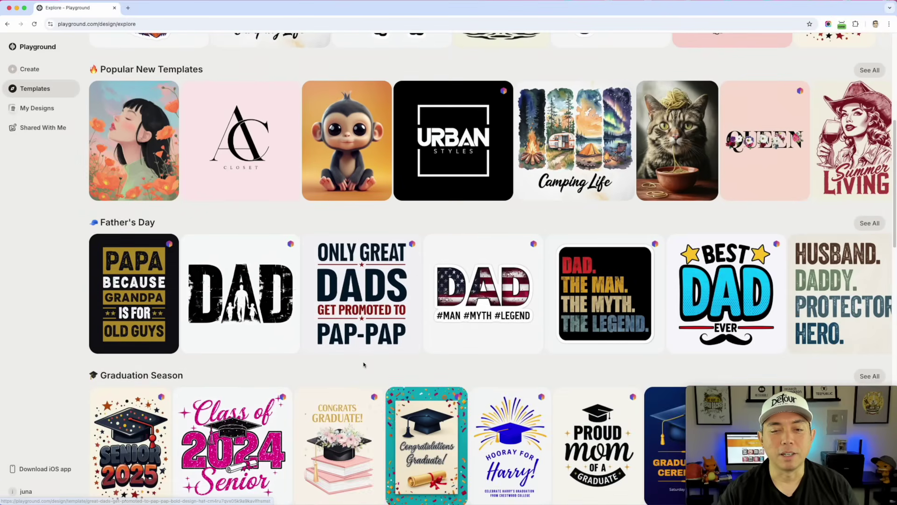
{"action": "scroll", "coordinate": [364, 364], "scroll_direction": "down", "scroll_amount": 7}
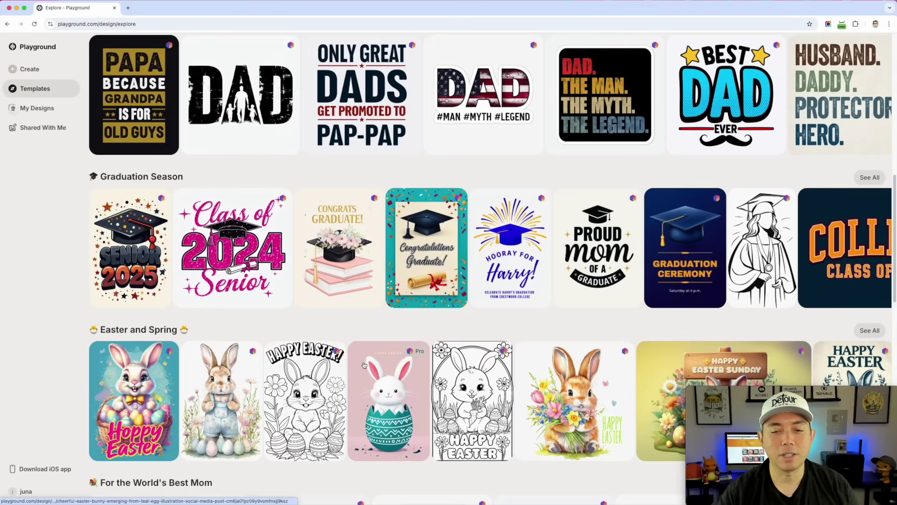
{"action": "scroll", "coordinate": [364, 365], "scroll_direction": "down", "scroll_amount": 1}
{"action": "scroll", "coordinate": [363, 364], "scroll_direction": "up", "scroll_amount": 1}
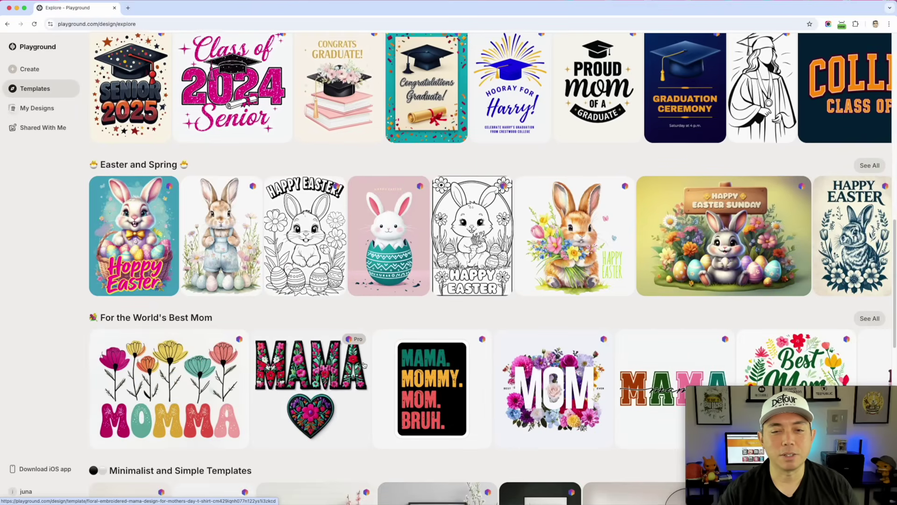
{"action": "scroll", "coordinate": [345, 386], "scroll_direction": "down", "scroll_amount": 8}
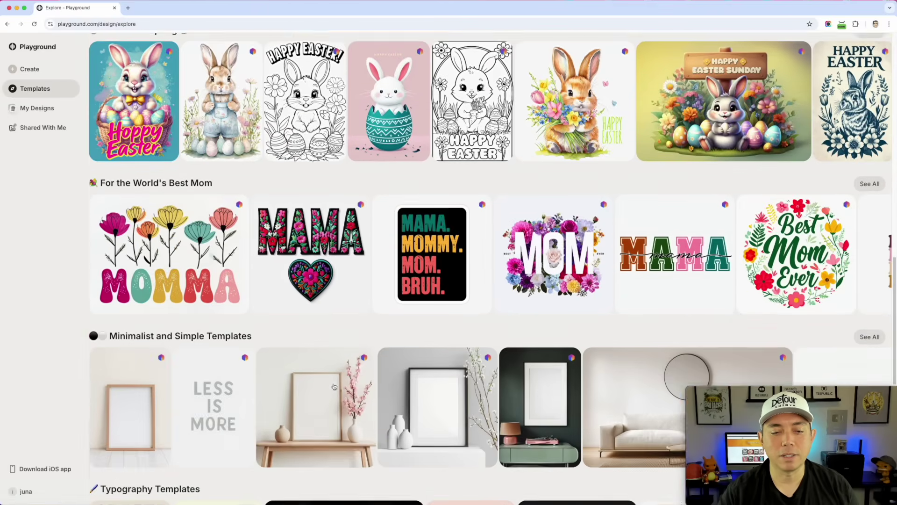
{"action": "scroll", "coordinate": [374, 402], "scroll_direction": "up", "scroll_amount": 20}
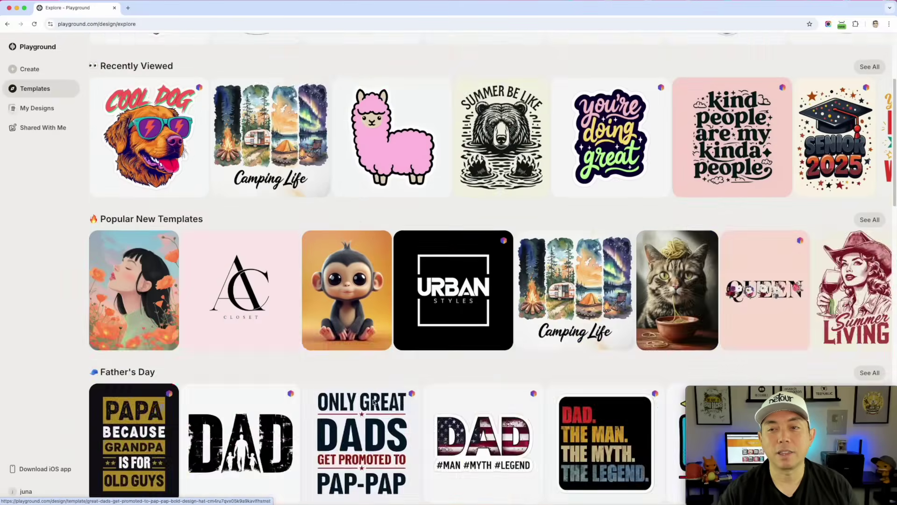